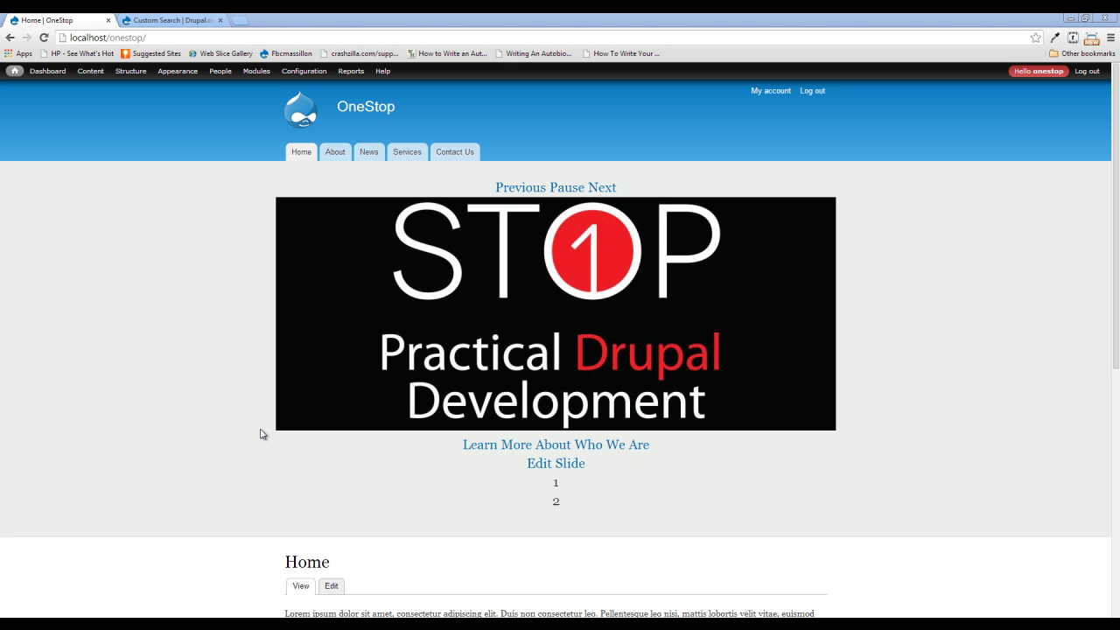
click(144, 21)
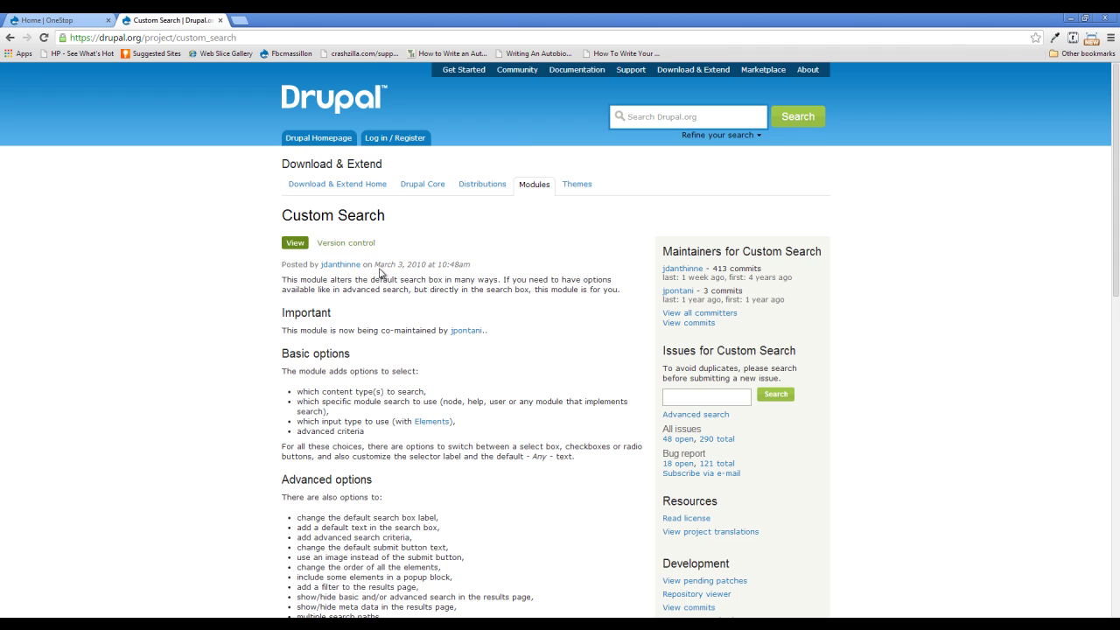
scroll(214, 312, down, 3)
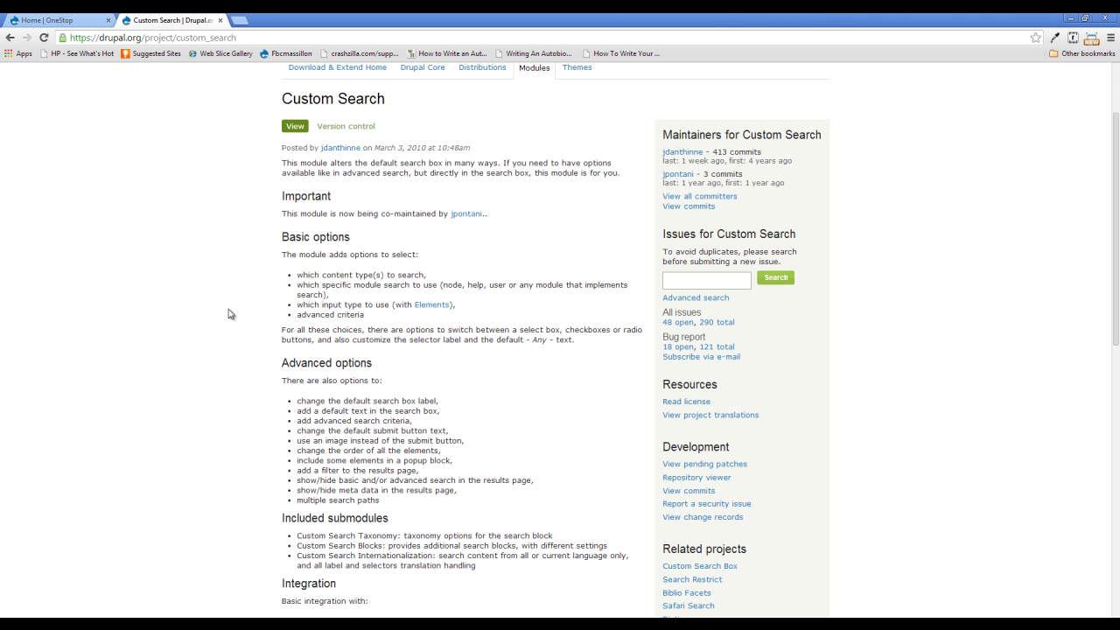
scroll(250, 307, up, 3)
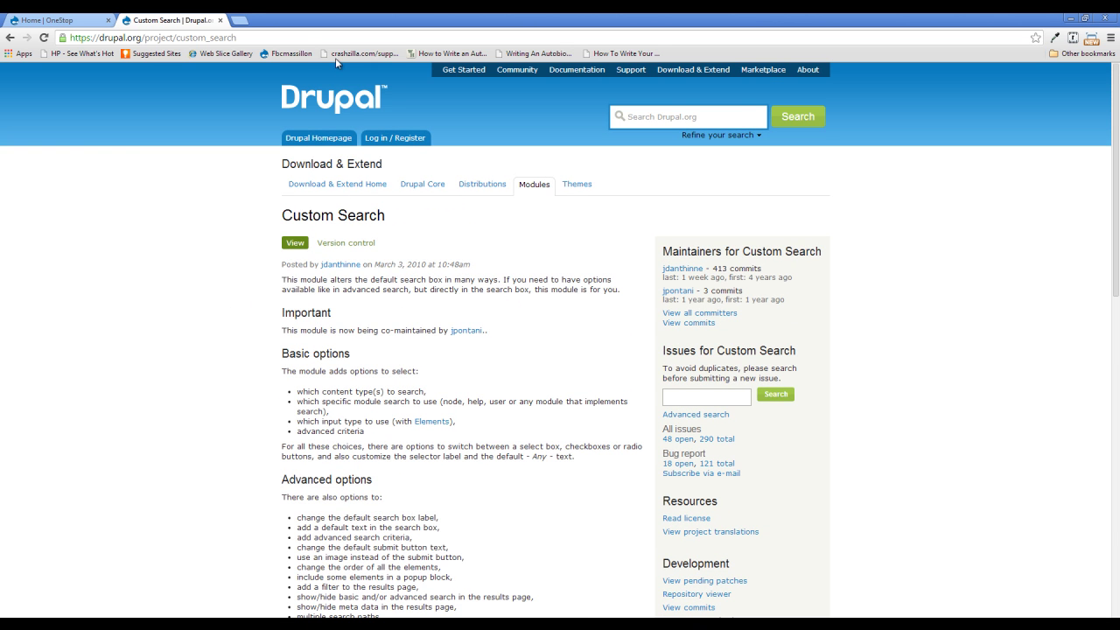
- Close the drupal.org project tab and go to the site's Modules list
click(219, 20)
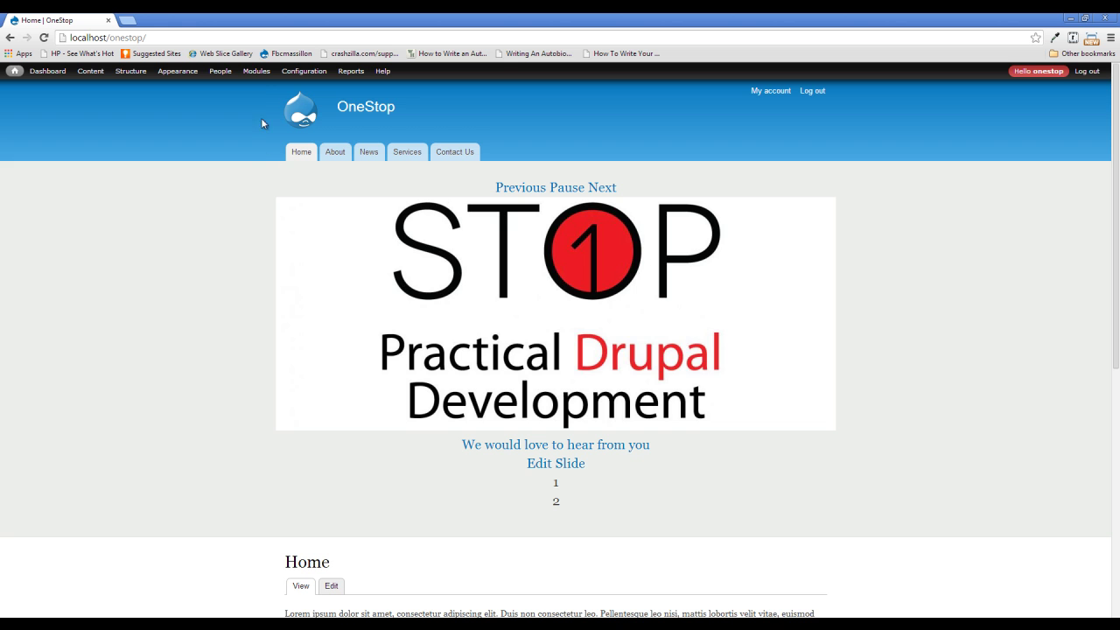
click(256, 71)
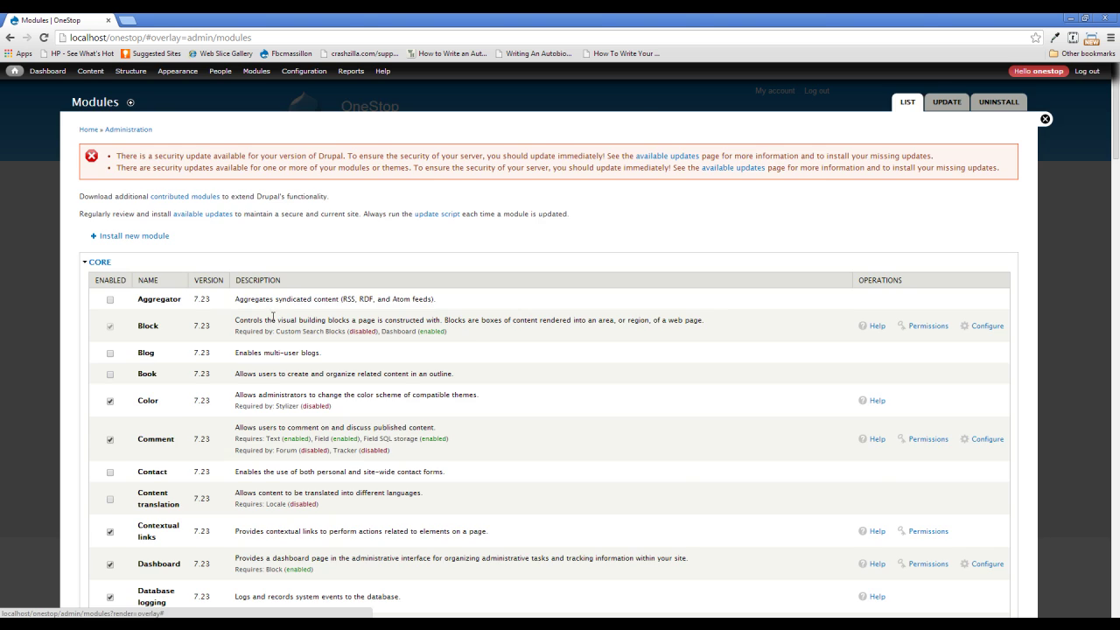
scroll(276, 320, down, 2)
scroll(276, 320, down, 20)
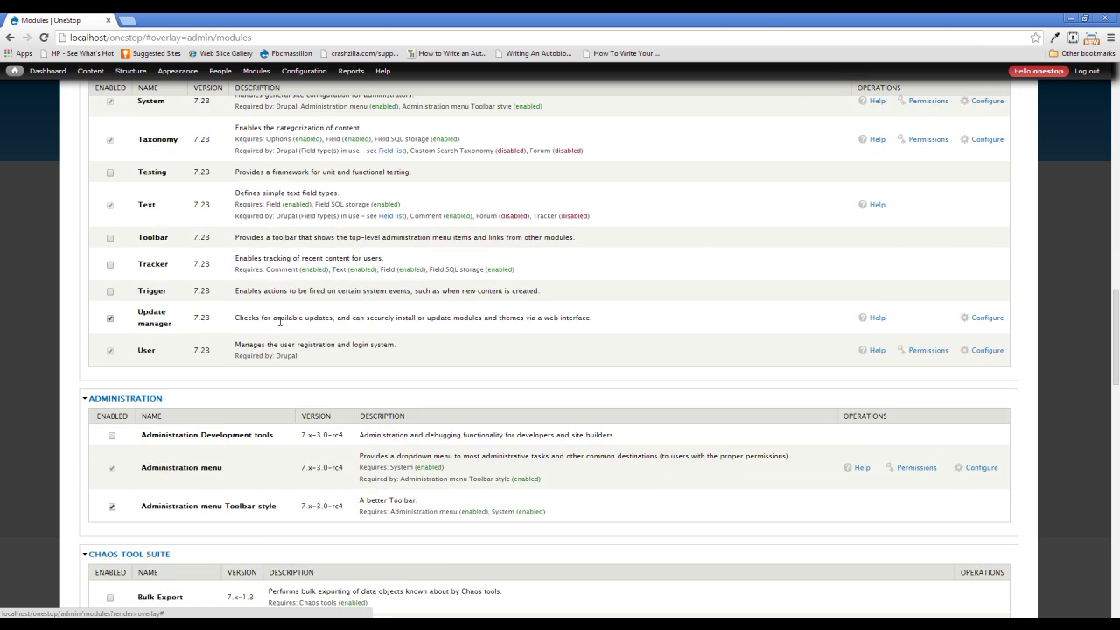
scroll(279, 323, down, 2)
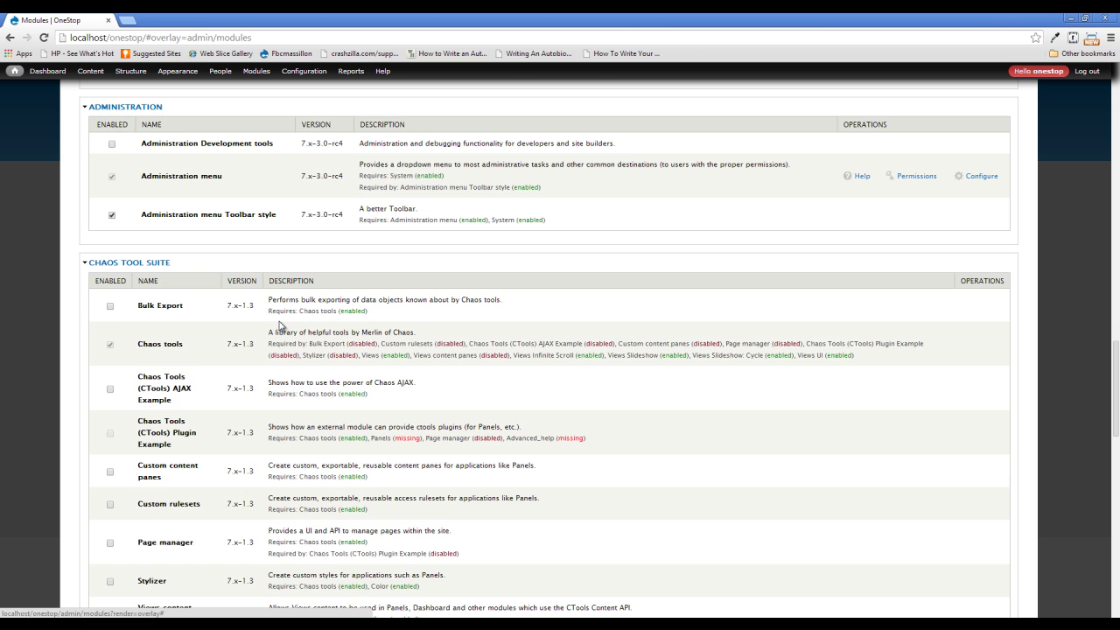
scroll(273, 331, up, 10)
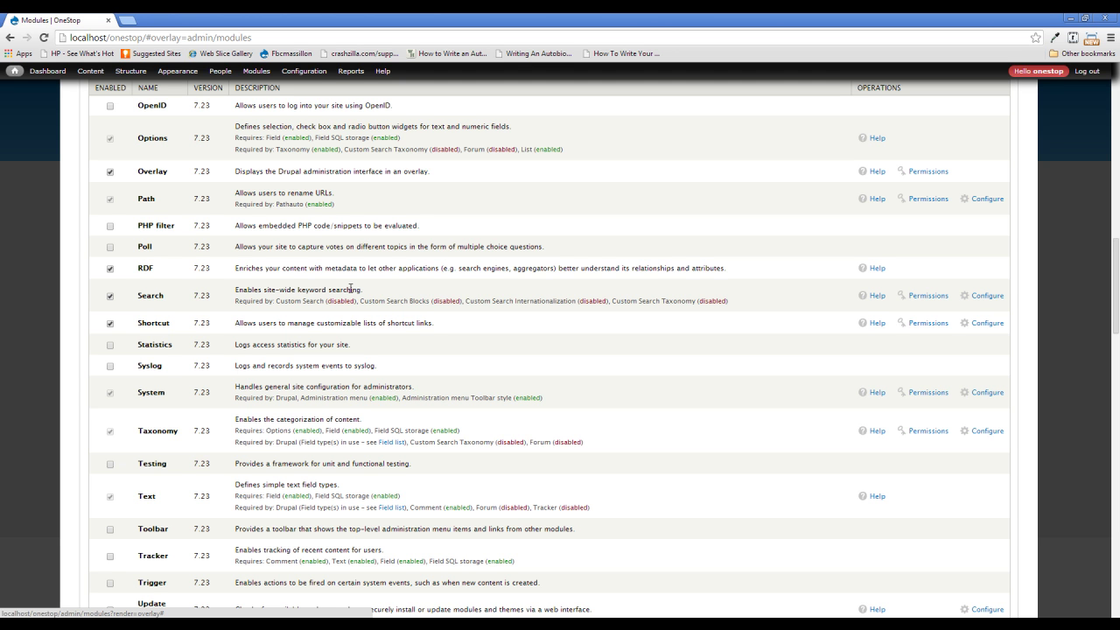
- Enable Custom Search and Custom Search Blocks, then save the module configuration
scroll(350, 289, down, 7)
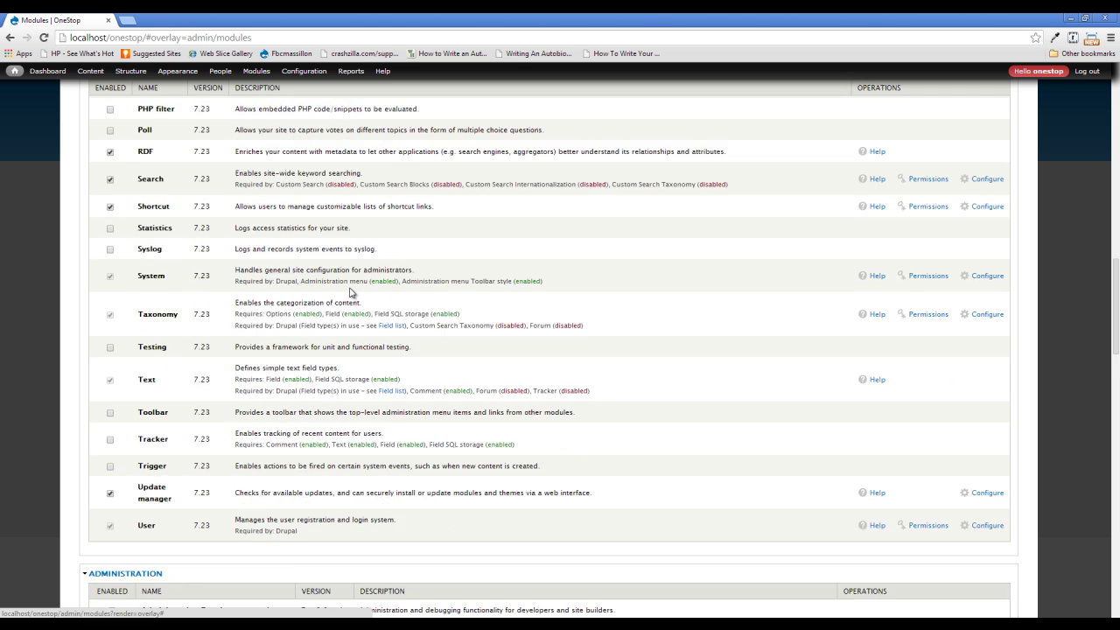
scroll(137, 361, down, 5)
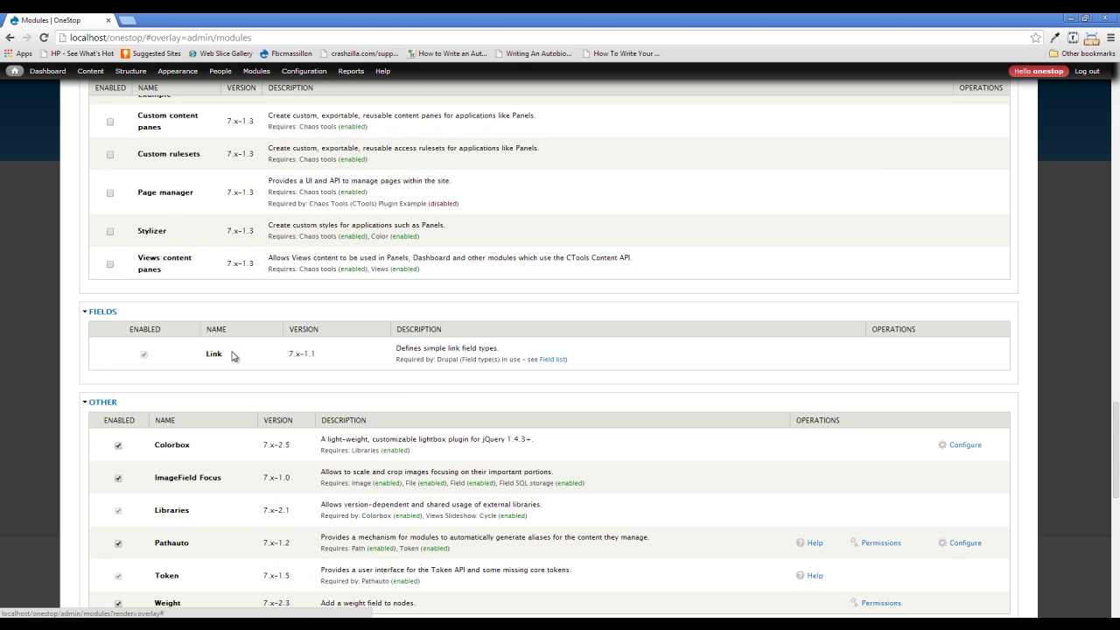
scroll(233, 355, down, 4)
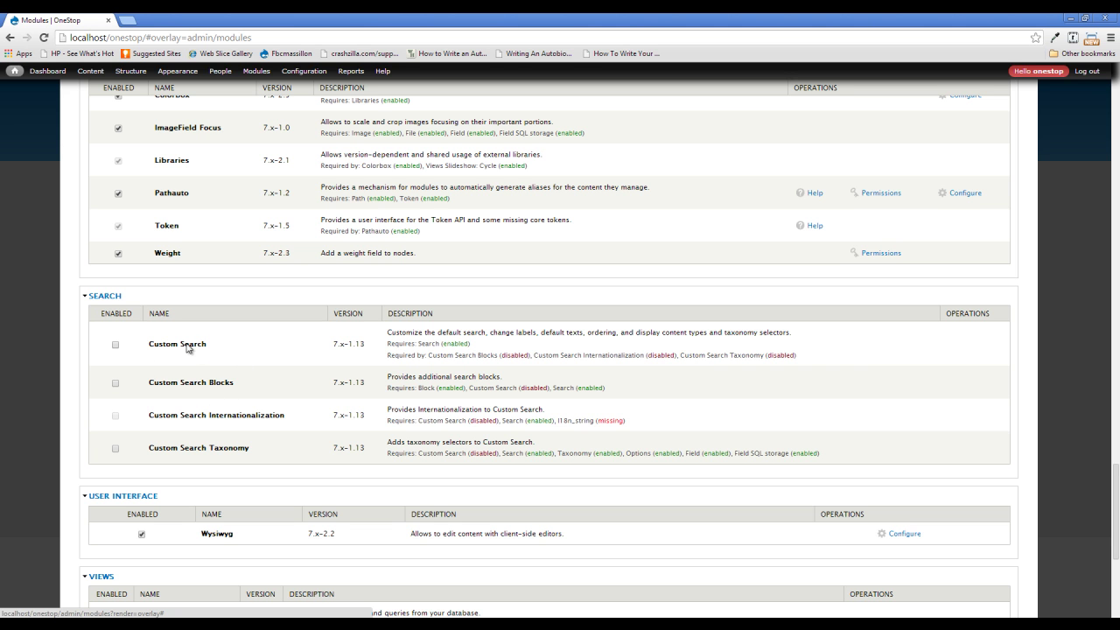
click(187, 347)
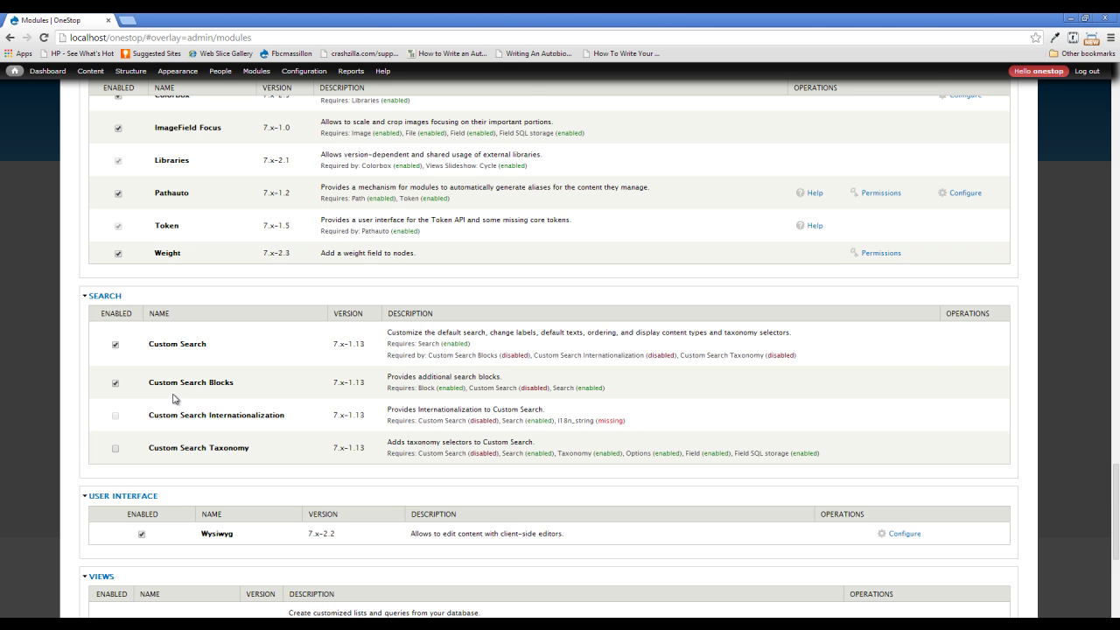
scroll(172, 397, down, 4)
click(145, 567)
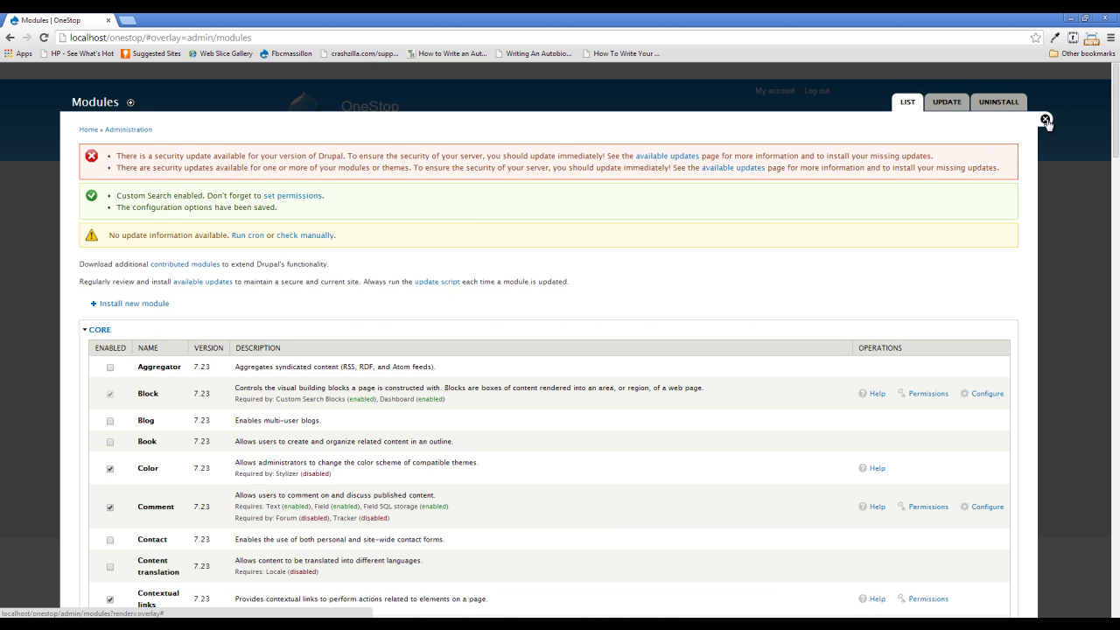
- Leave the Modules overlay and go to Configuration > Search and metadata > Custom Search
click(1045, 119)
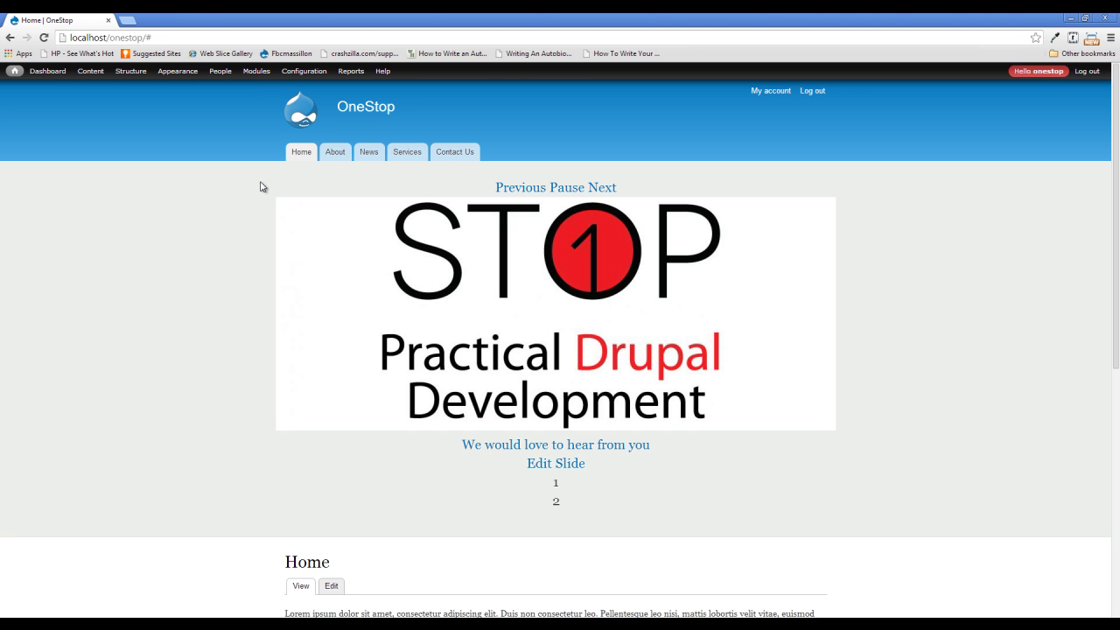
mouse_move(298, 75)
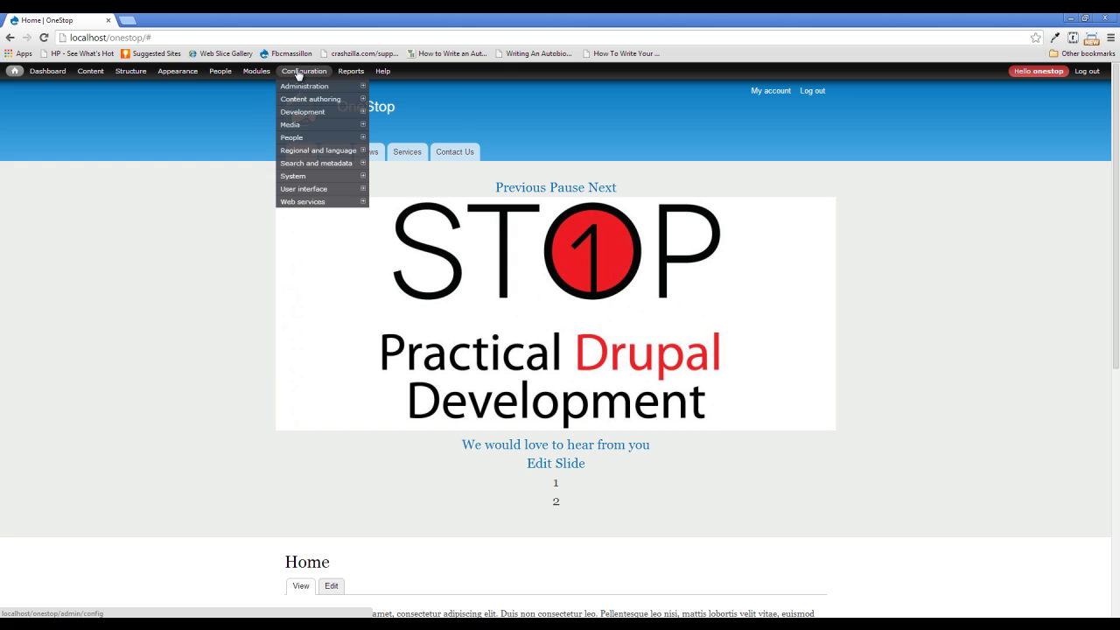
mouse_move(303, 151)
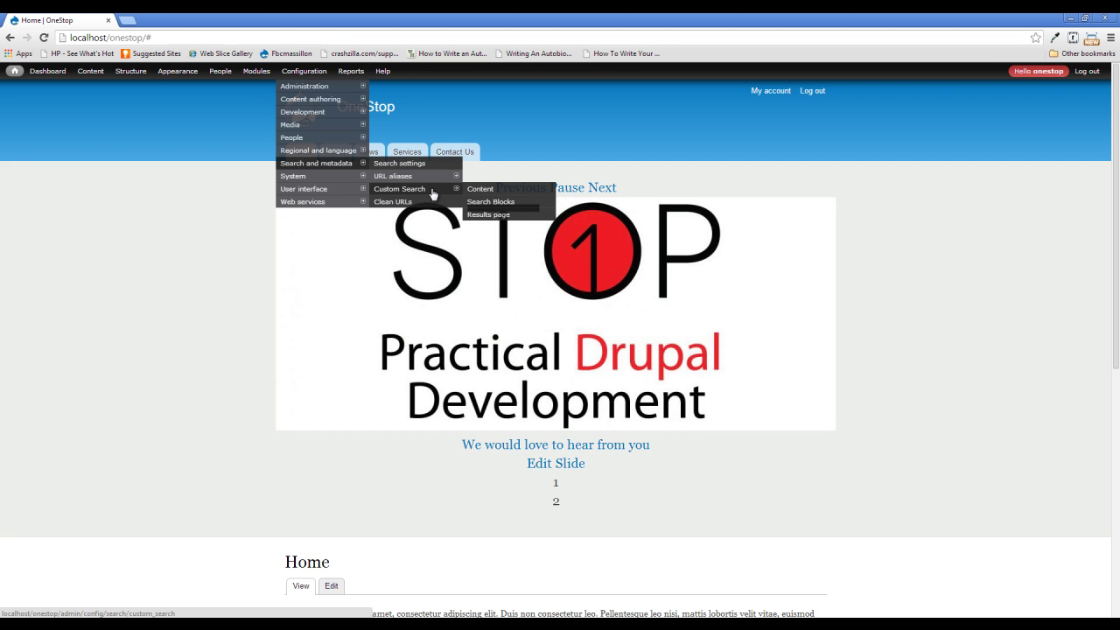
click(429, 190)
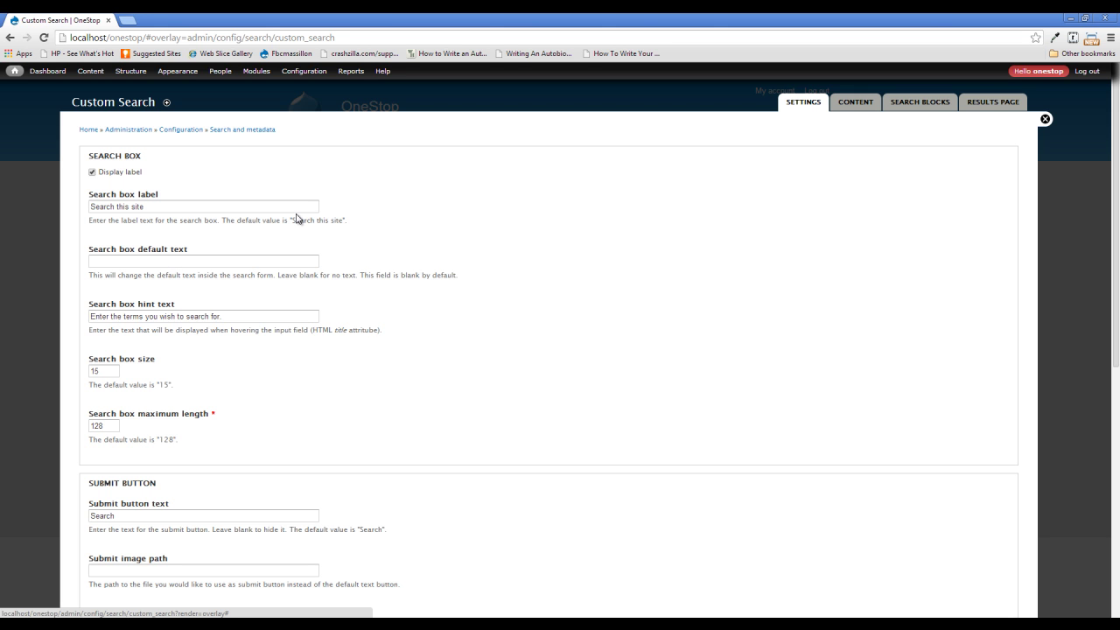
- Turn off the search box label and clear the search box hint text
click(119, 206)
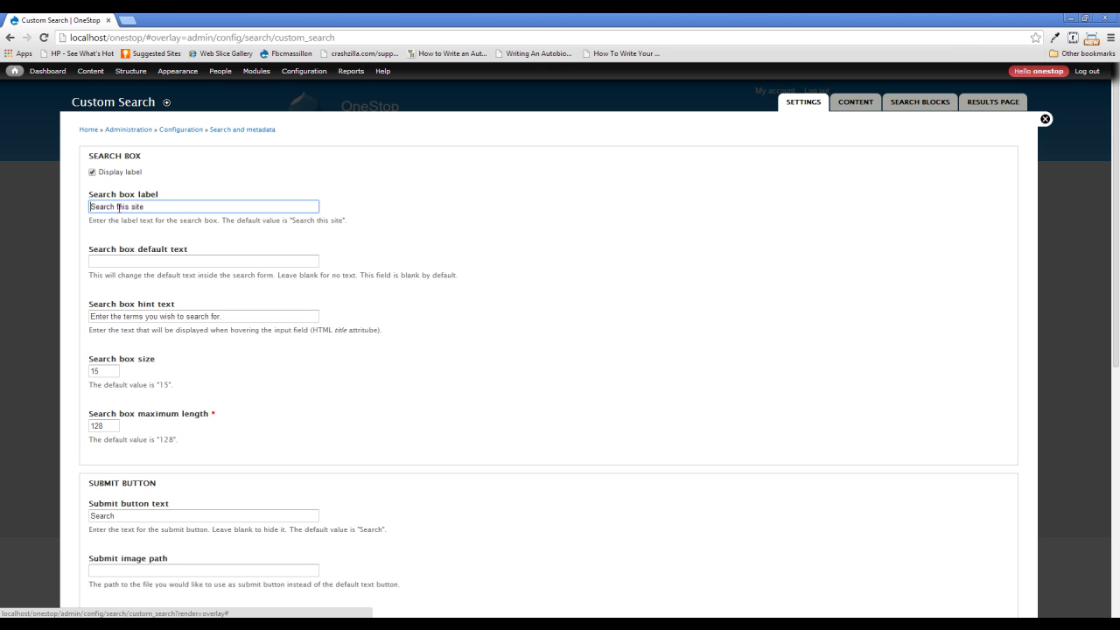
triple_click(119, 206)
click(130, 173)
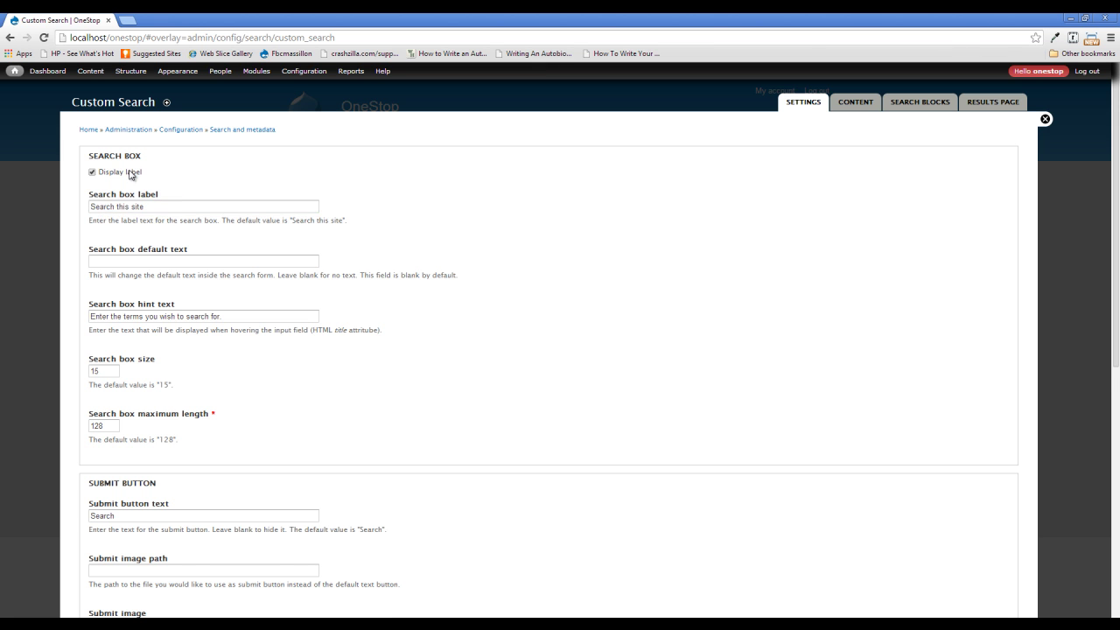
click(130, 173)
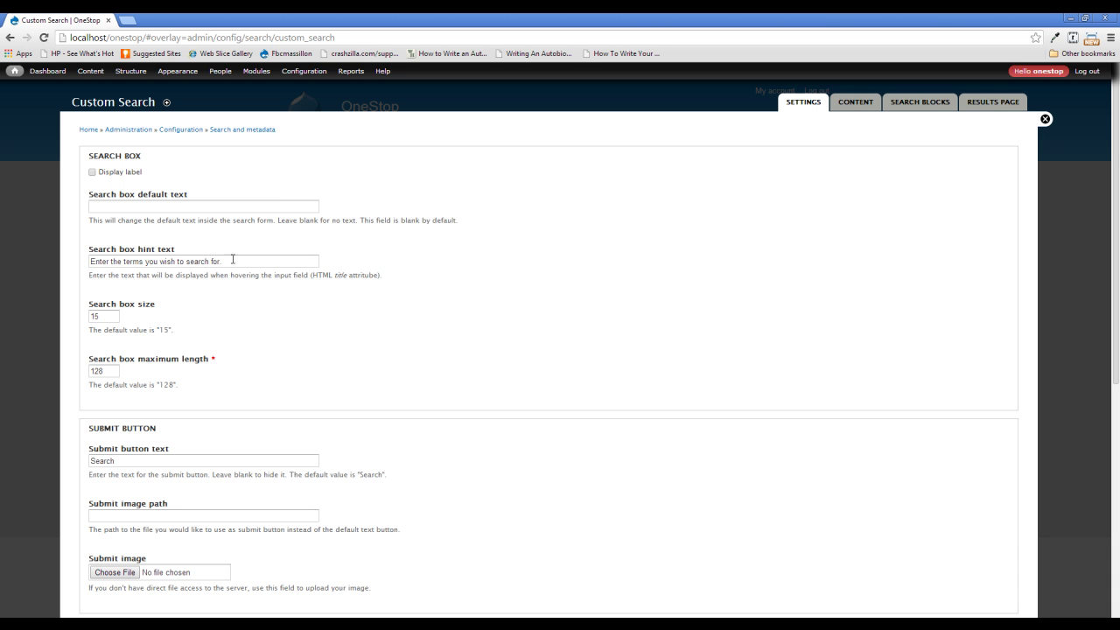
triple_click(248, 262)
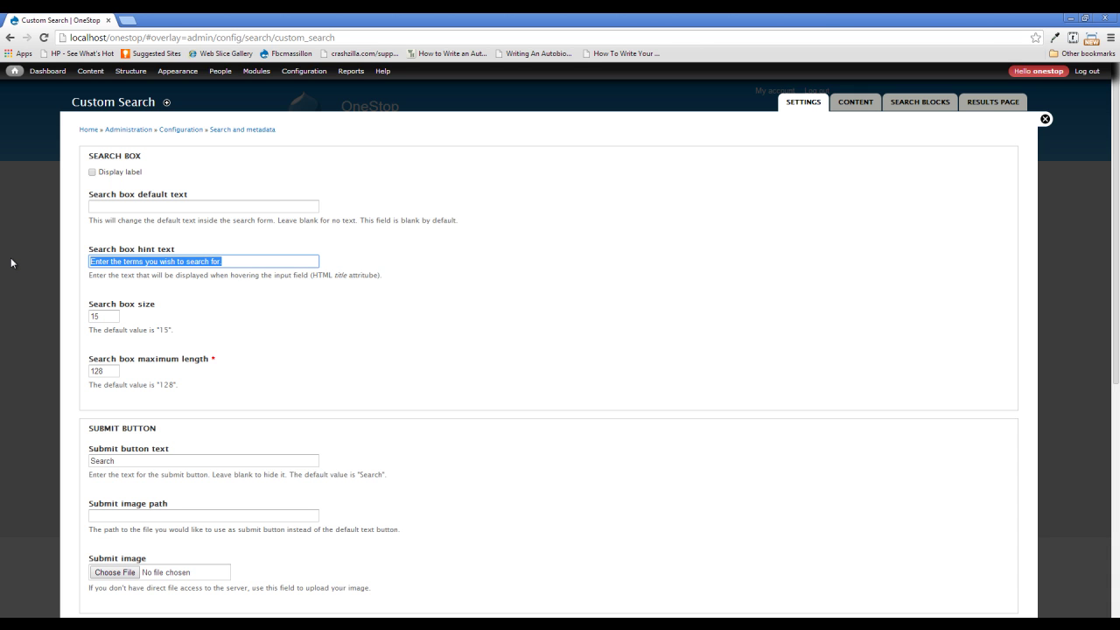
key(BackSpace)
click(395, 280)
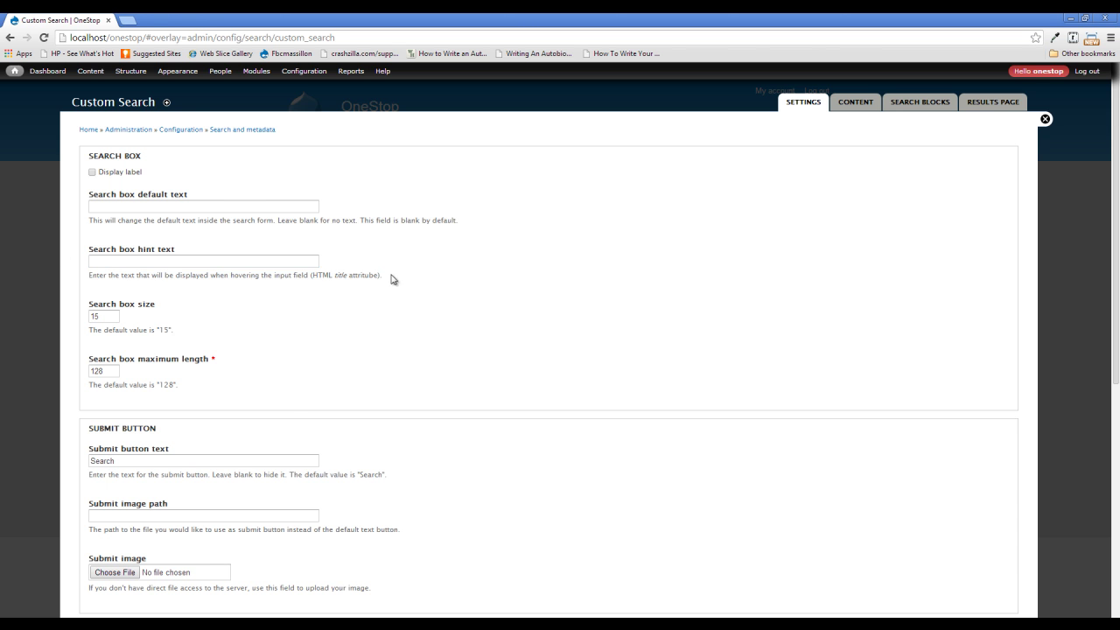
- Keep the submit button text as 'Search' and save the Custom Search configuration
scroll(262, 298, down, 1)
scroll(199, 385, down, 1)
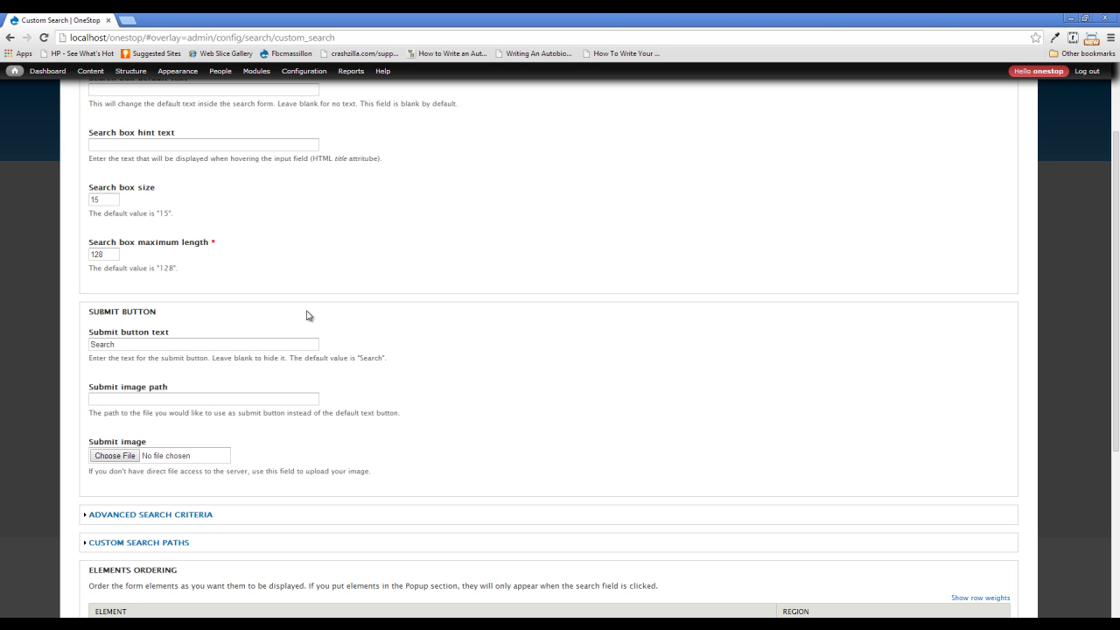
double_click(142, 342)
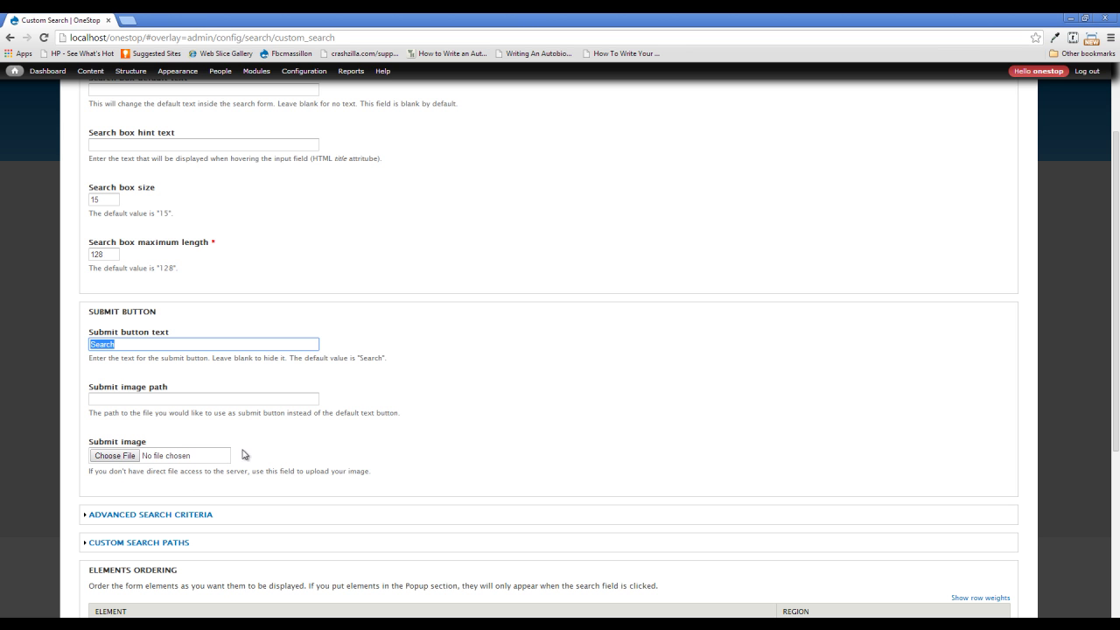
click(446, 387)
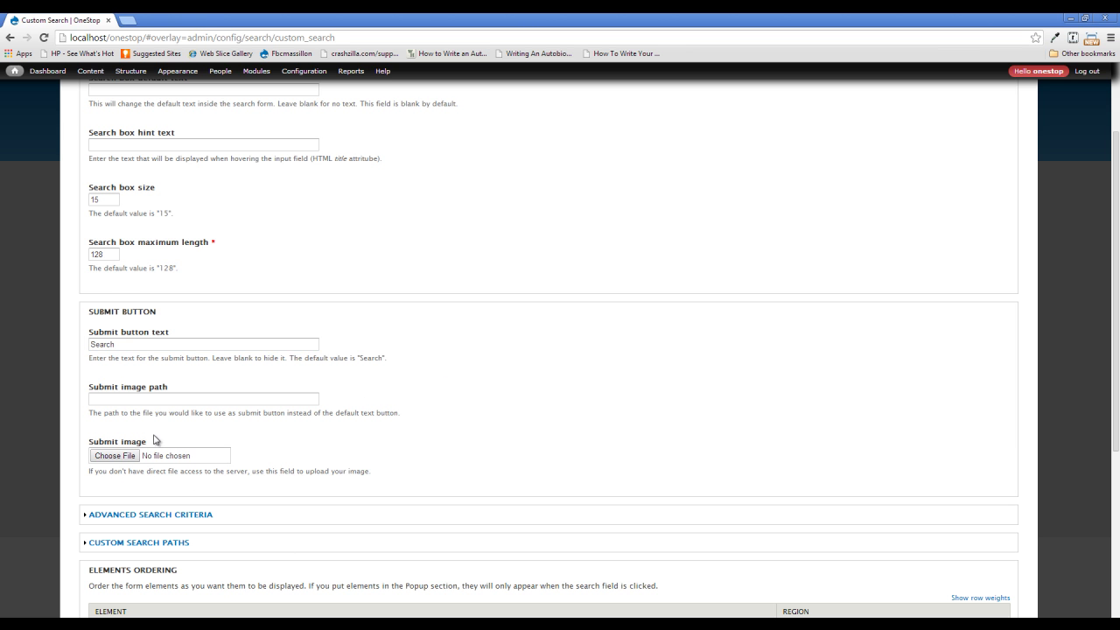
scroll(157, 441, down, 2)
scroll(175, 463, down, 2)
click(145, 565)
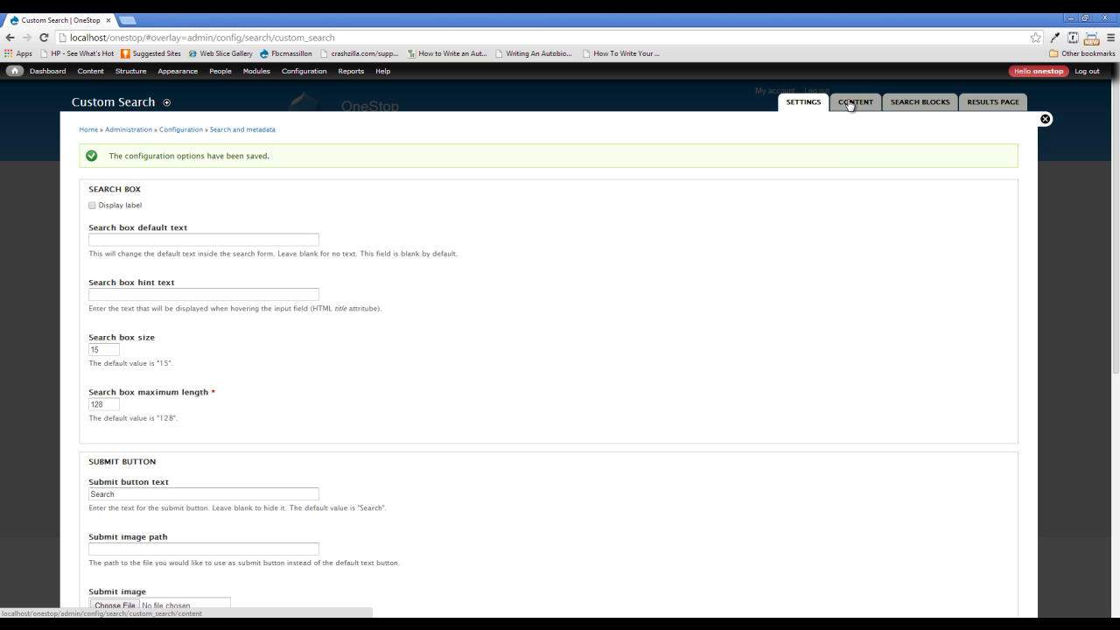
- Switch to the CONTENT tab of the Custom Search settings
click(849, 103)
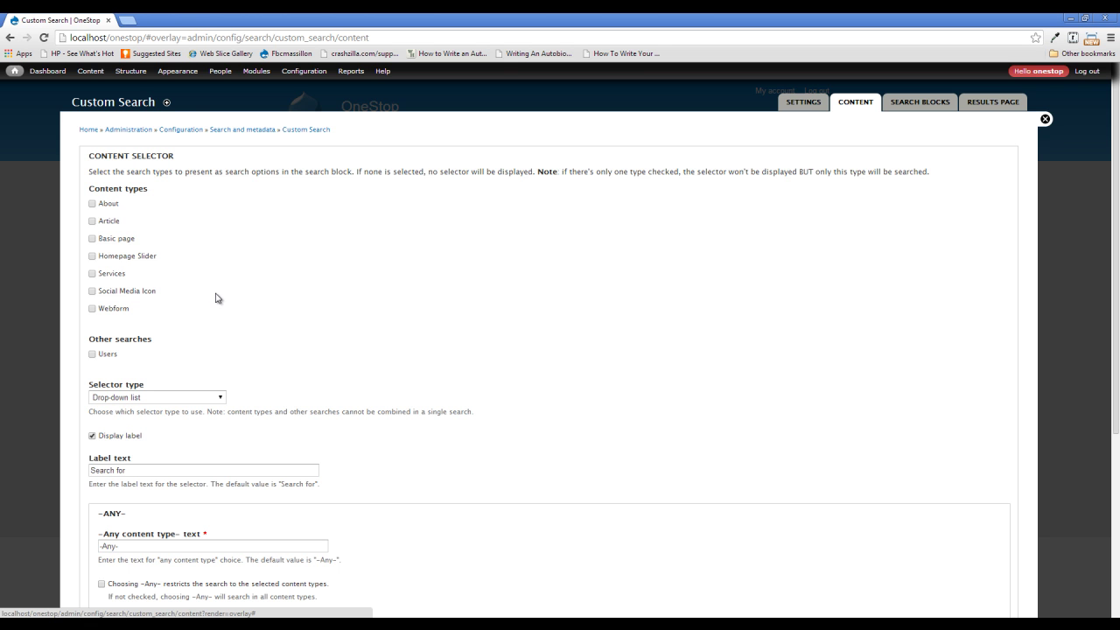
- Tick Homepage Slider and Social Media Icon under Content exclusion and save the configuration
scroll(232, 267, down, 5)
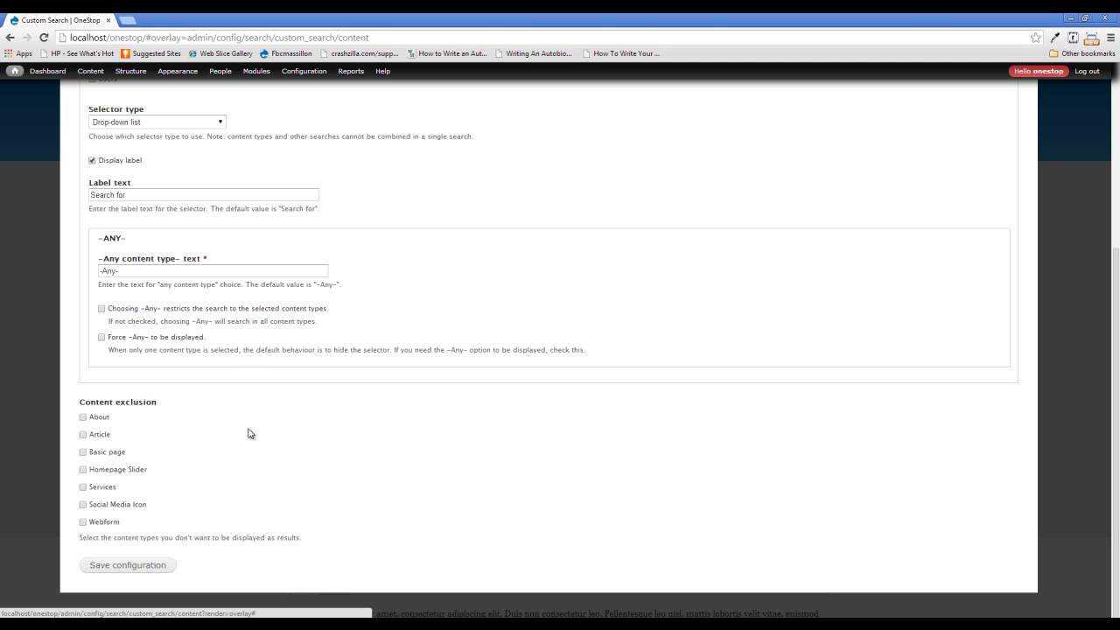
click(99, 473)
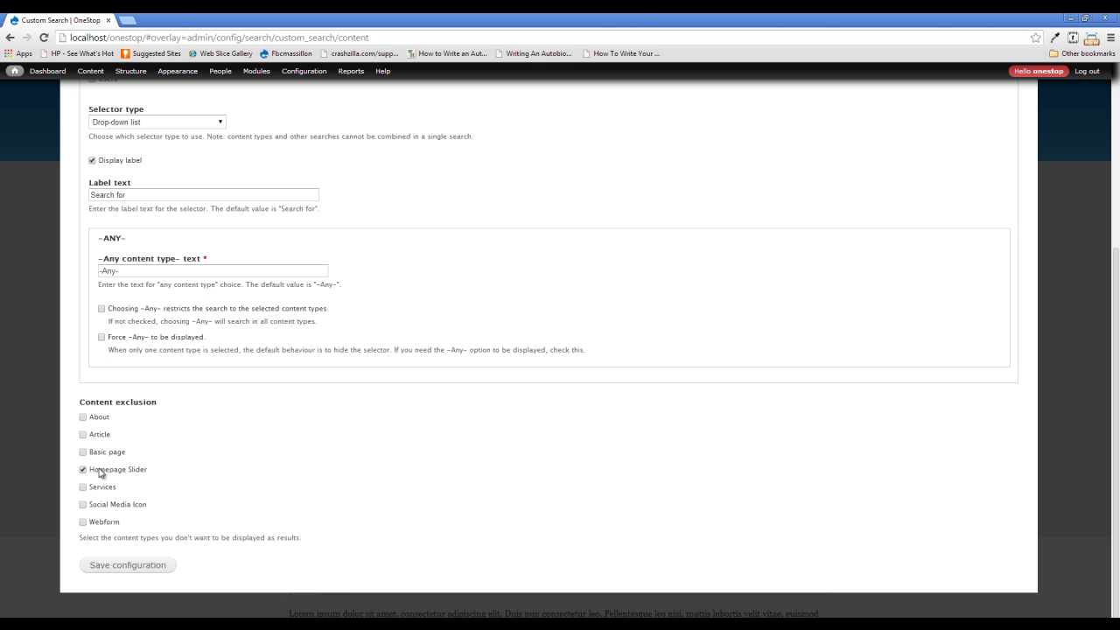
click(132, 507)
click(167, 566)
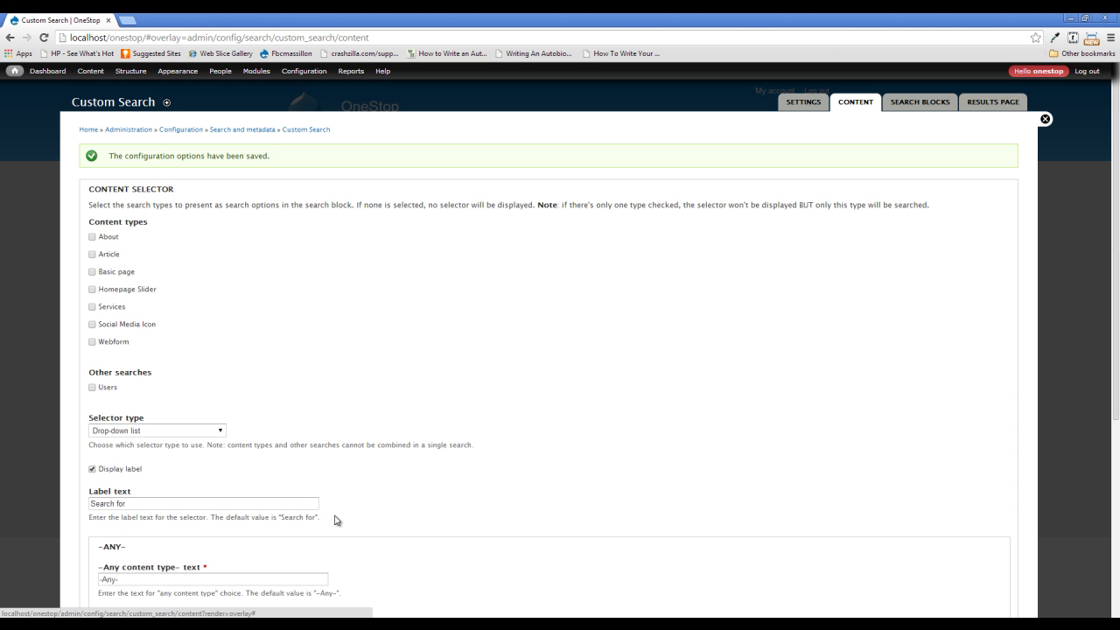
- Switch to the SEARCH BLOCKS tab and confirm Number of blocks is 1
click(902, 105)
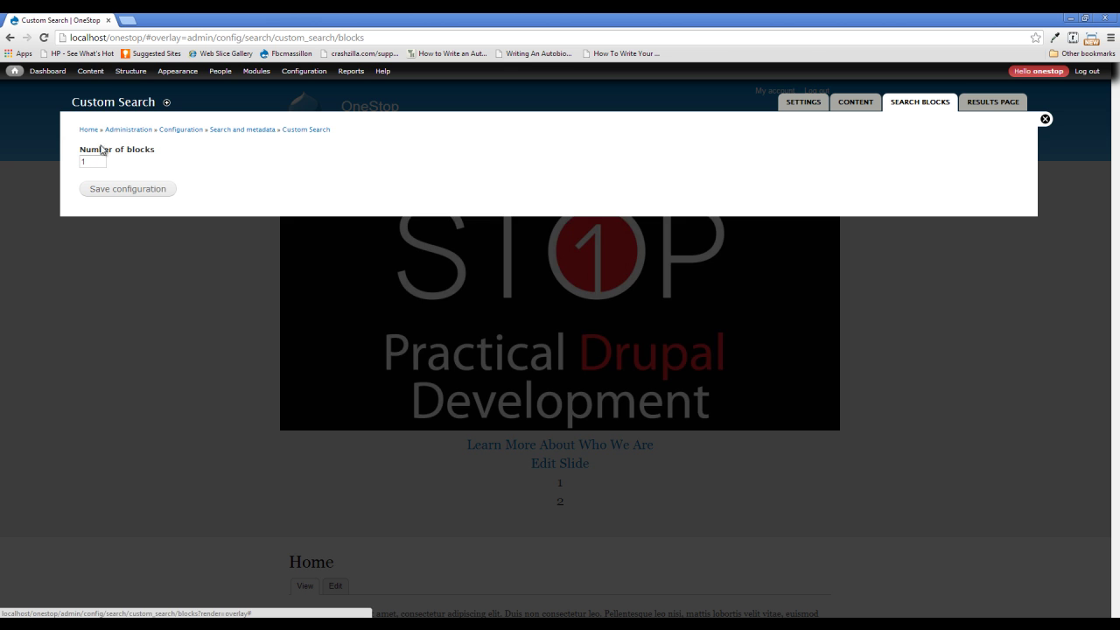
mouse_move(106, 73)
- On RESULTS PAGE, untick advanced search, Content type, User, Date and Comments; save and close
click(973, 103)
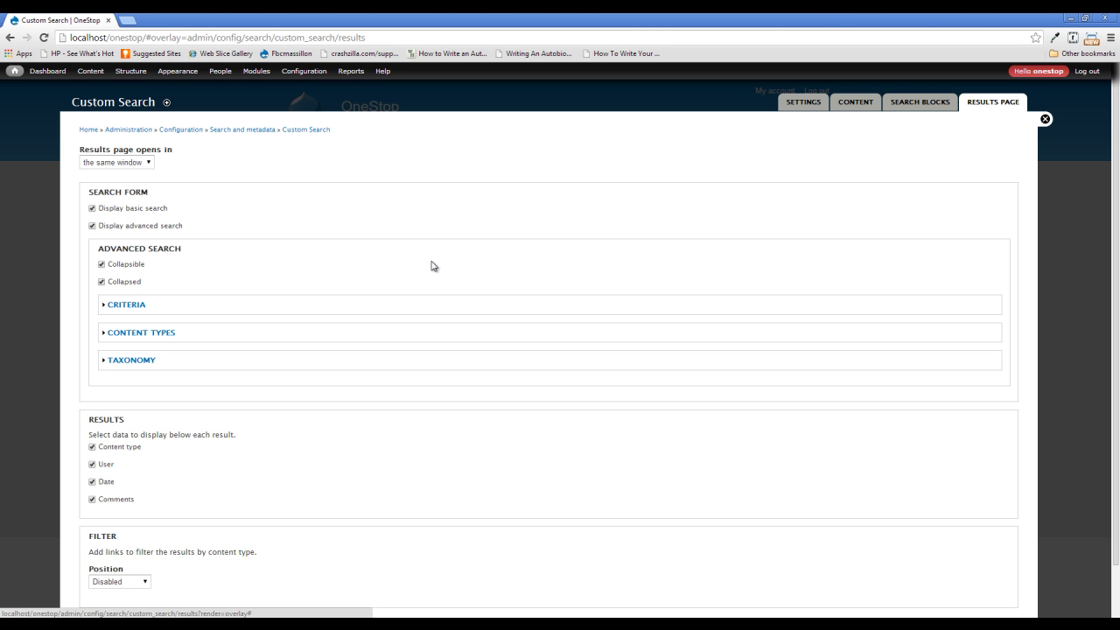
click(172, 232)
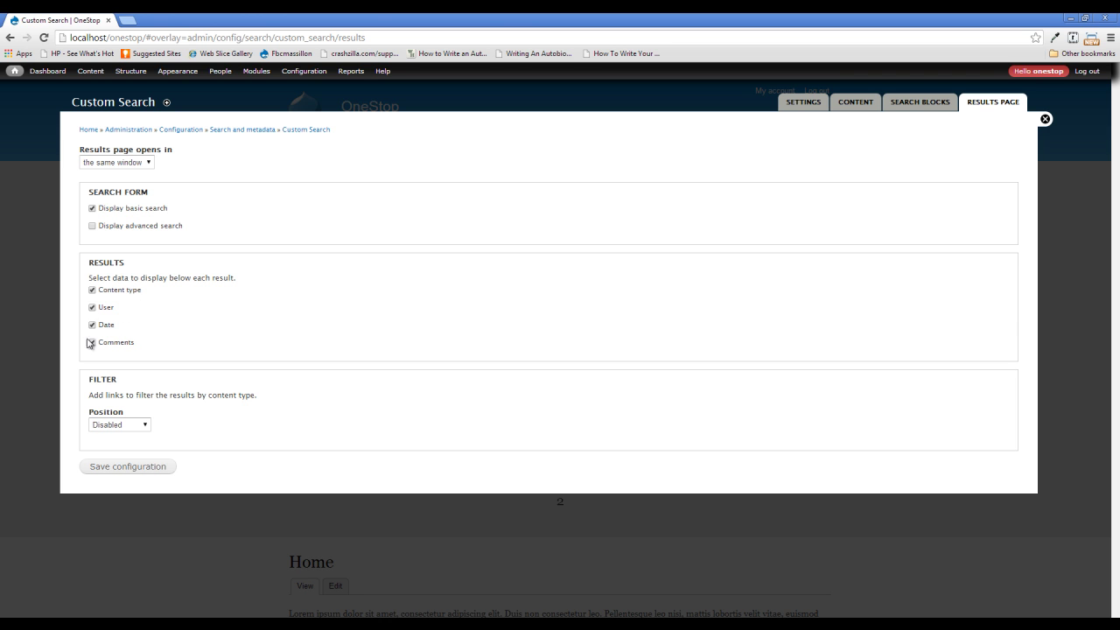
click(111, 291)
click(111, 310)
click(109, 327)
click(112, 343)
click(136, 466)
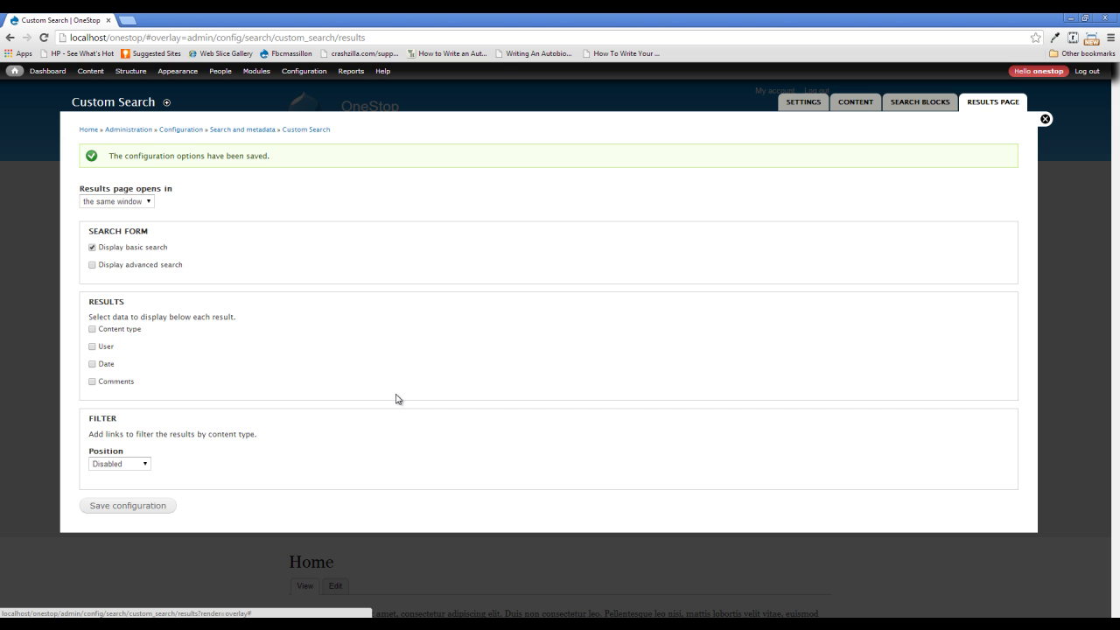
click(1045, 119)
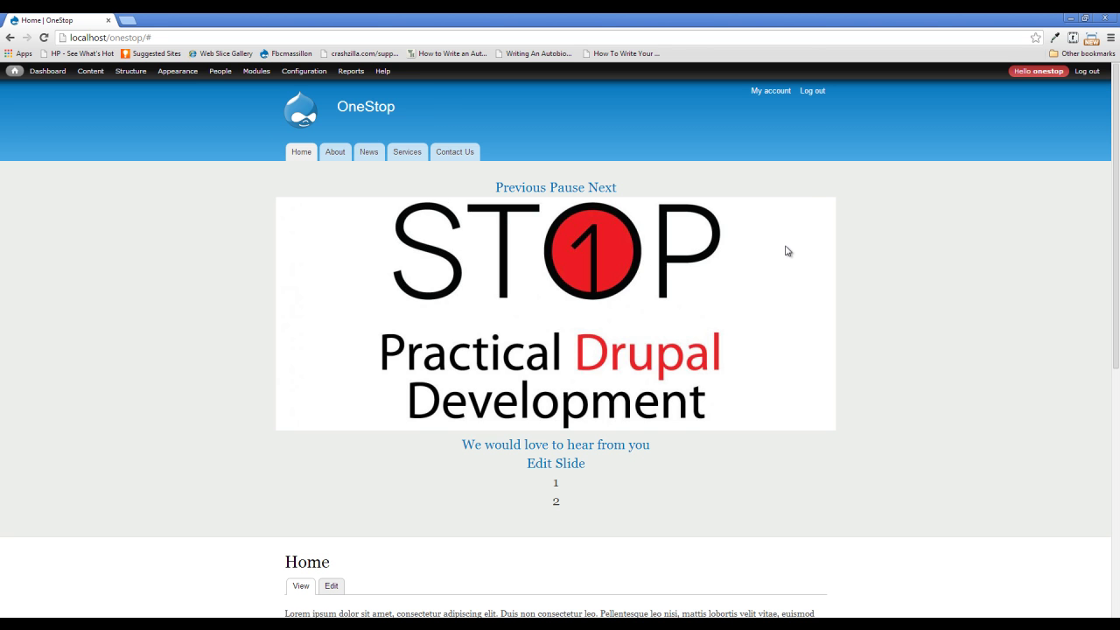
- In Structure > Blocks, assign Custom Search 1 to the Header region, save, and close
mouse_move(127, 78)
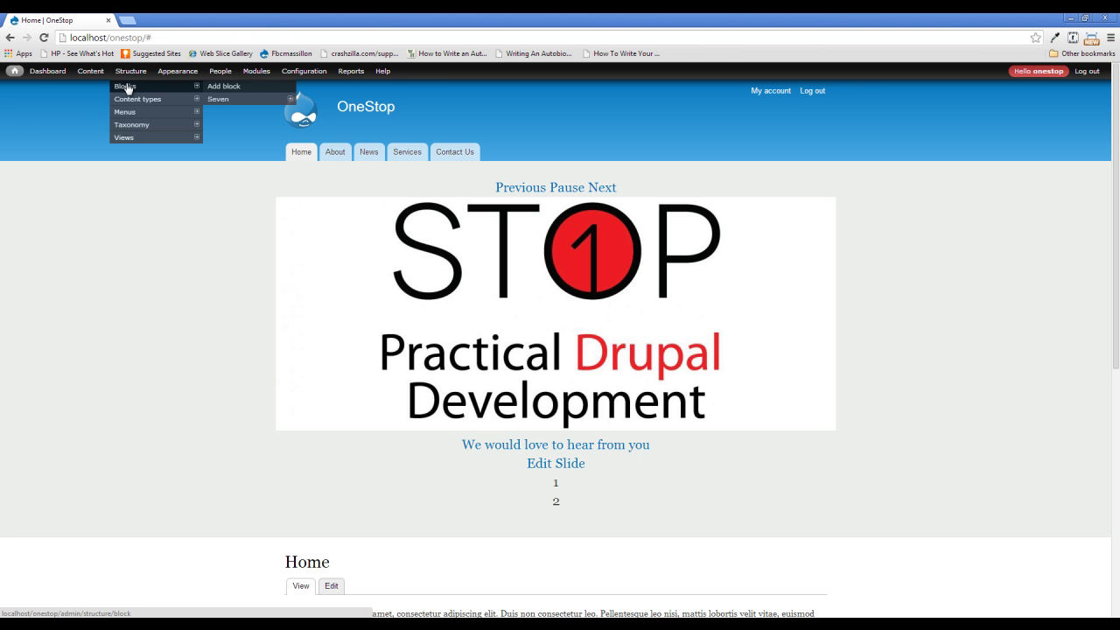
click(127, 87)
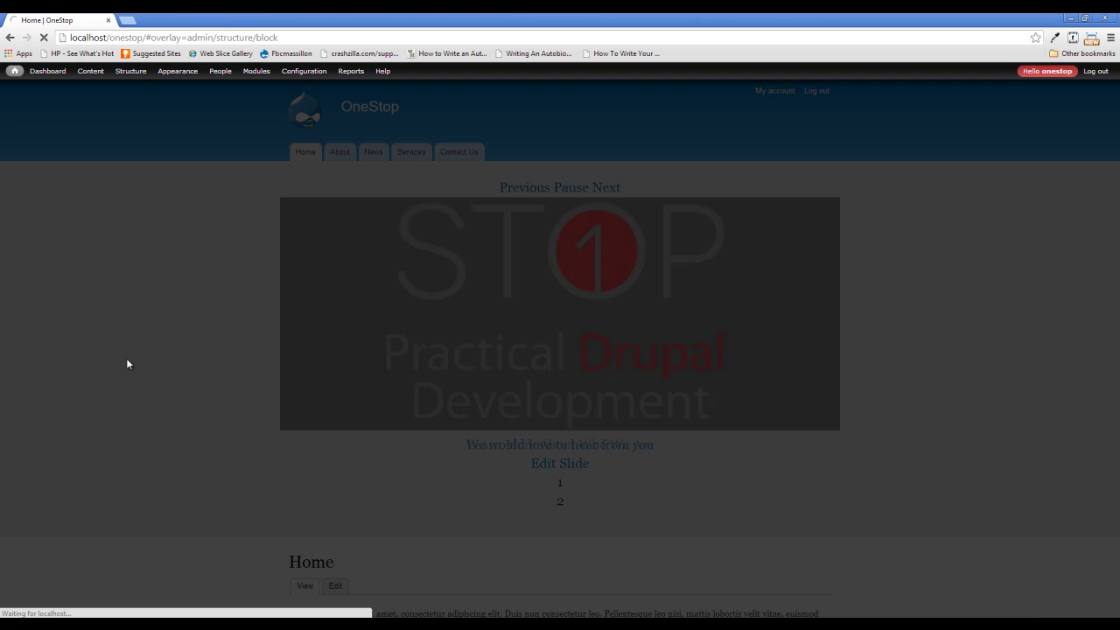
scroll(214, 334, down, 8)
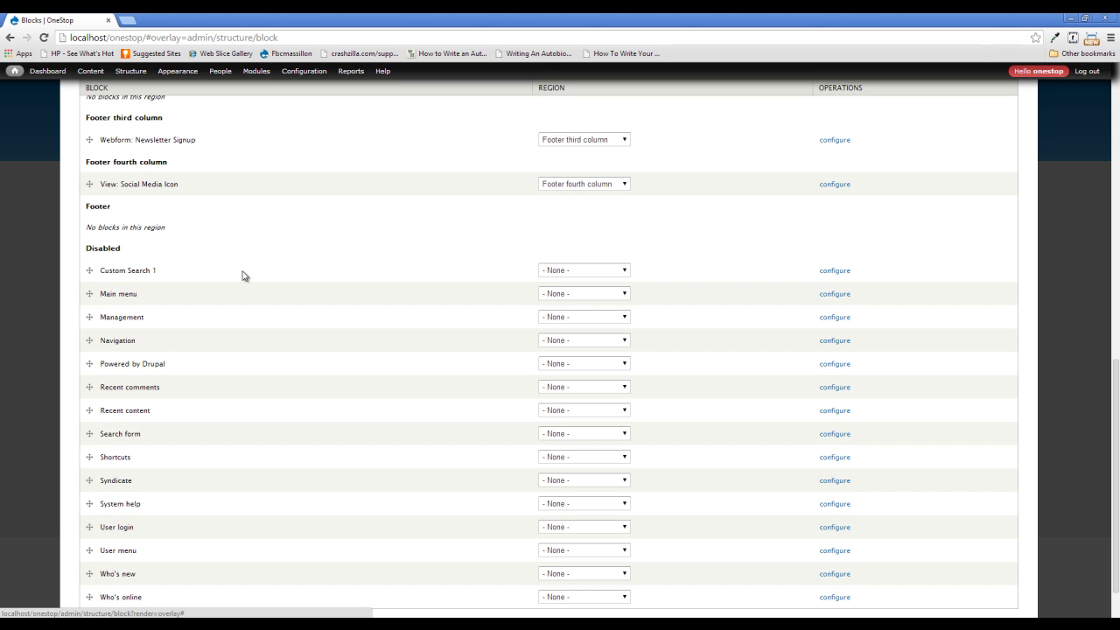
click(594, 277)
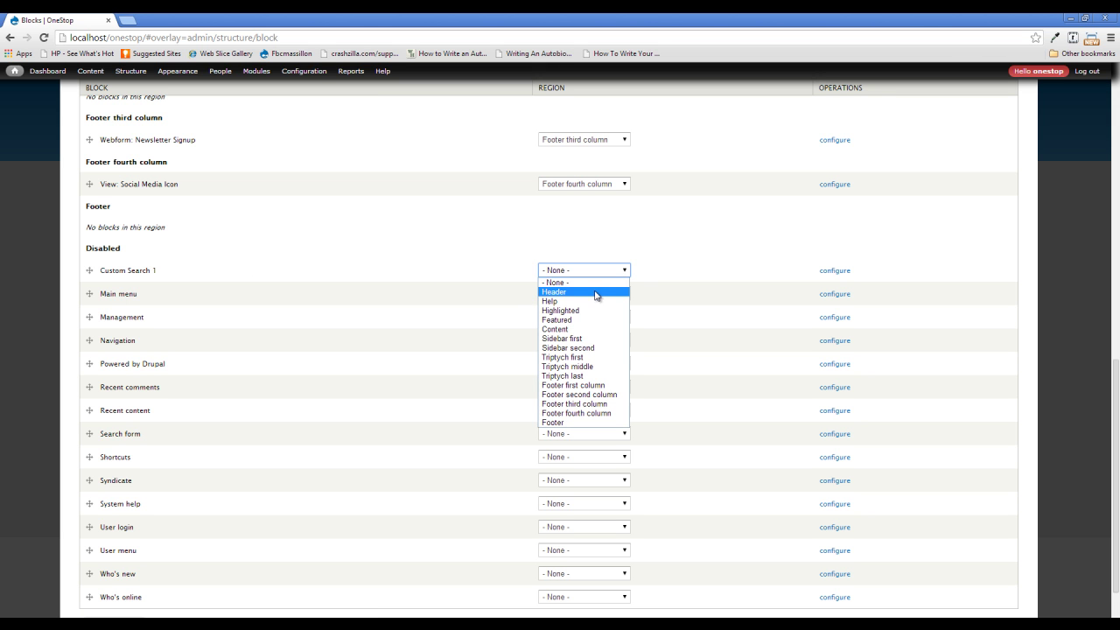
click(595, 293)
scroll(250, 252, down, 1)
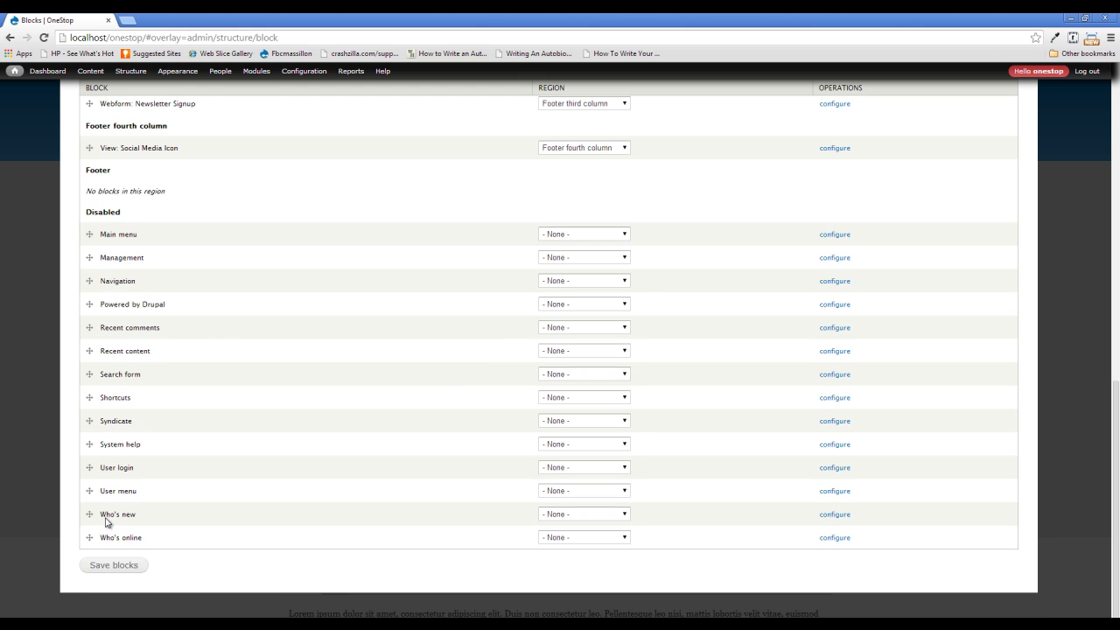
click(102, 568)
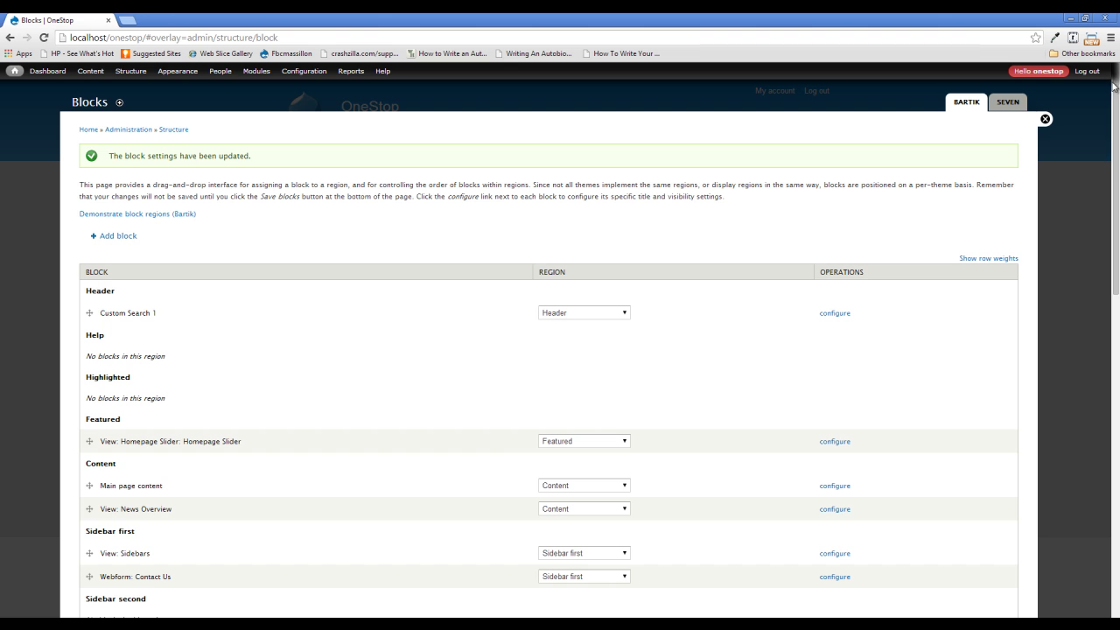
click(1046, 126)
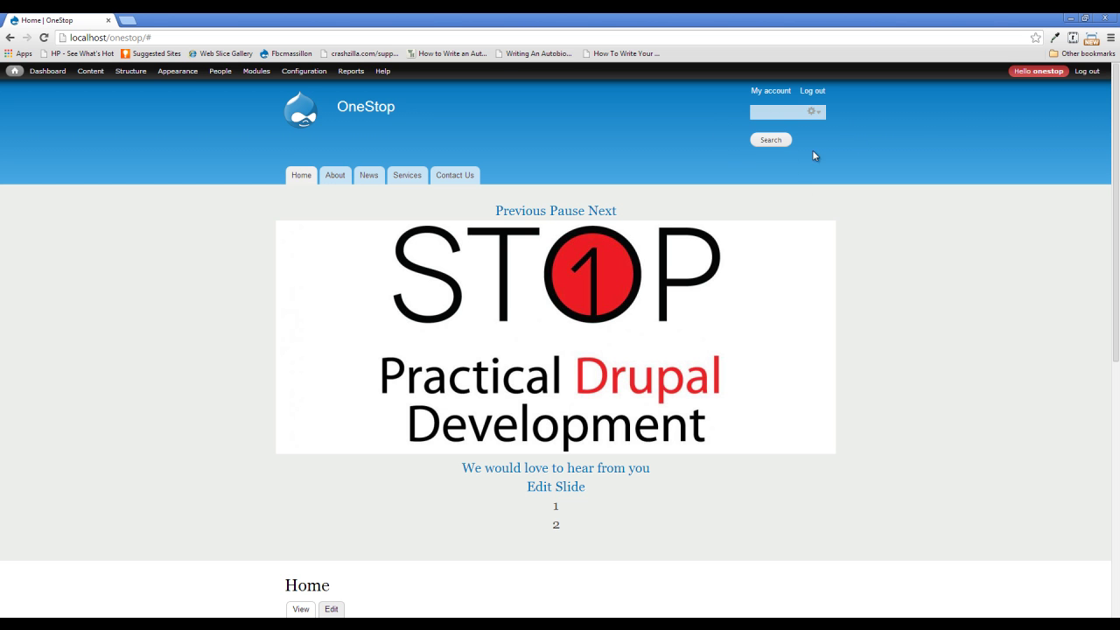
- Open Configure block from the header search block's gear menu and untick Display label
click(812, 111)
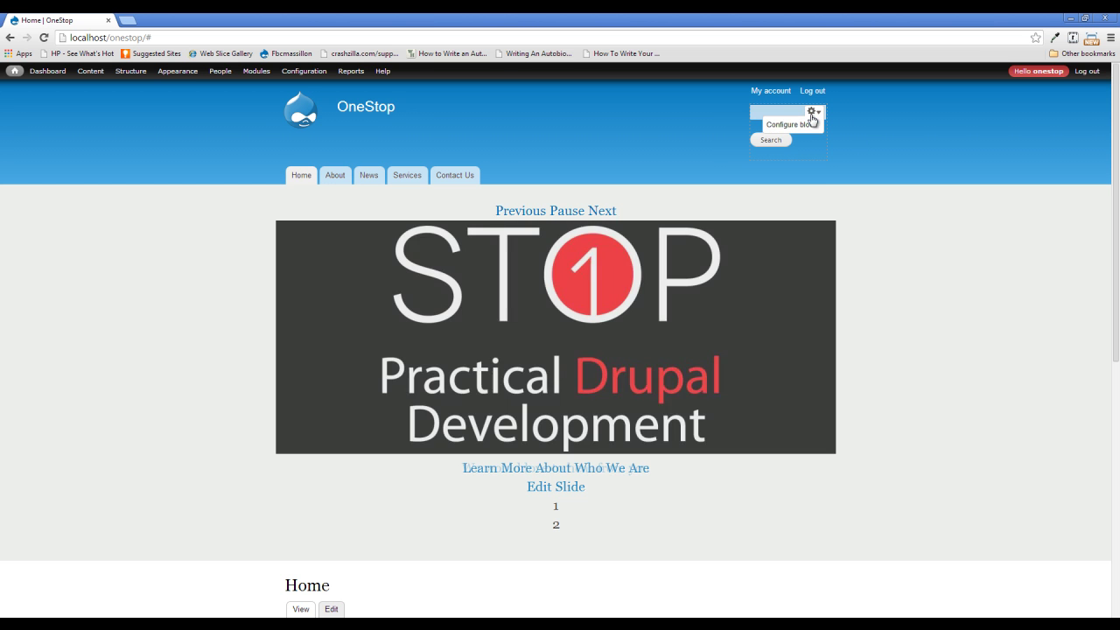
click(810, 123)
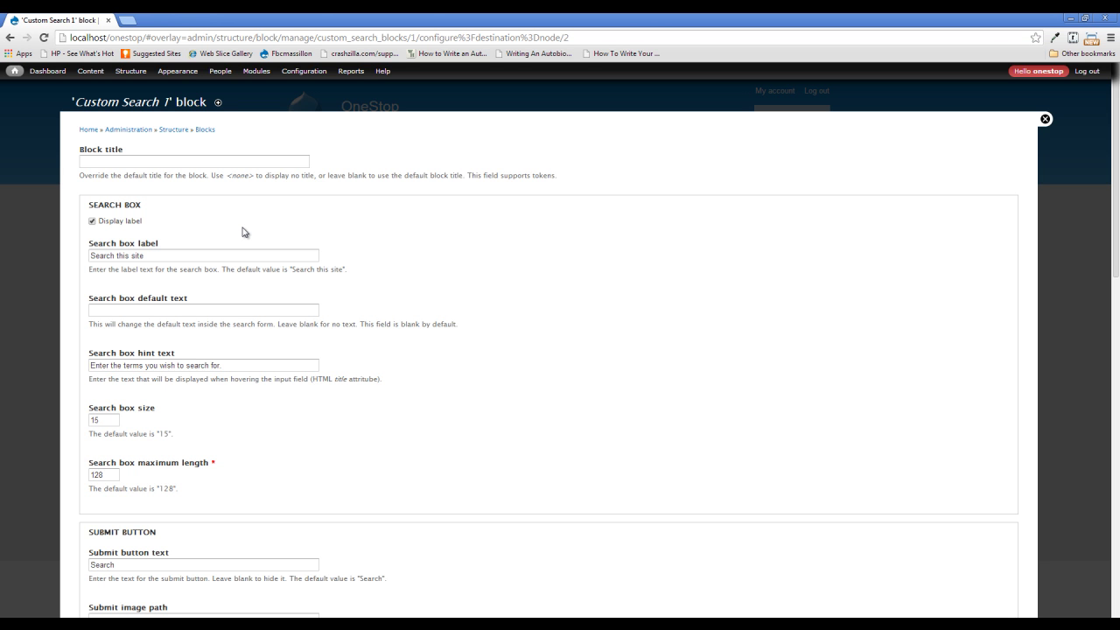
click(140, 222)
scroll(210, 388, down, 1)
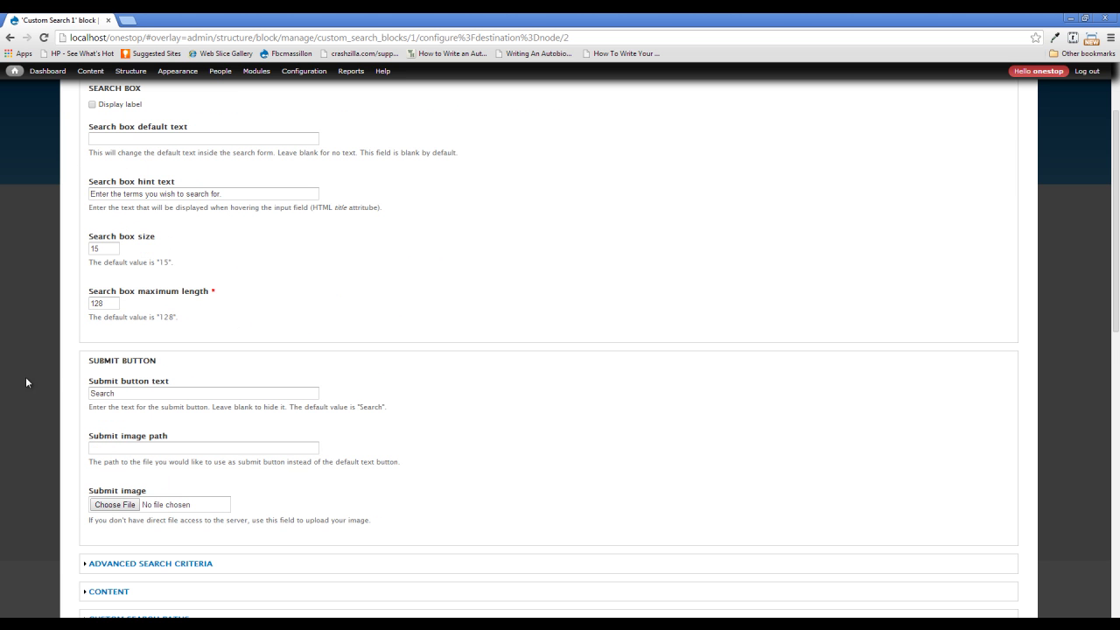
scroll(302, 376, down, 1)
scroll(302, 376, up, 2)
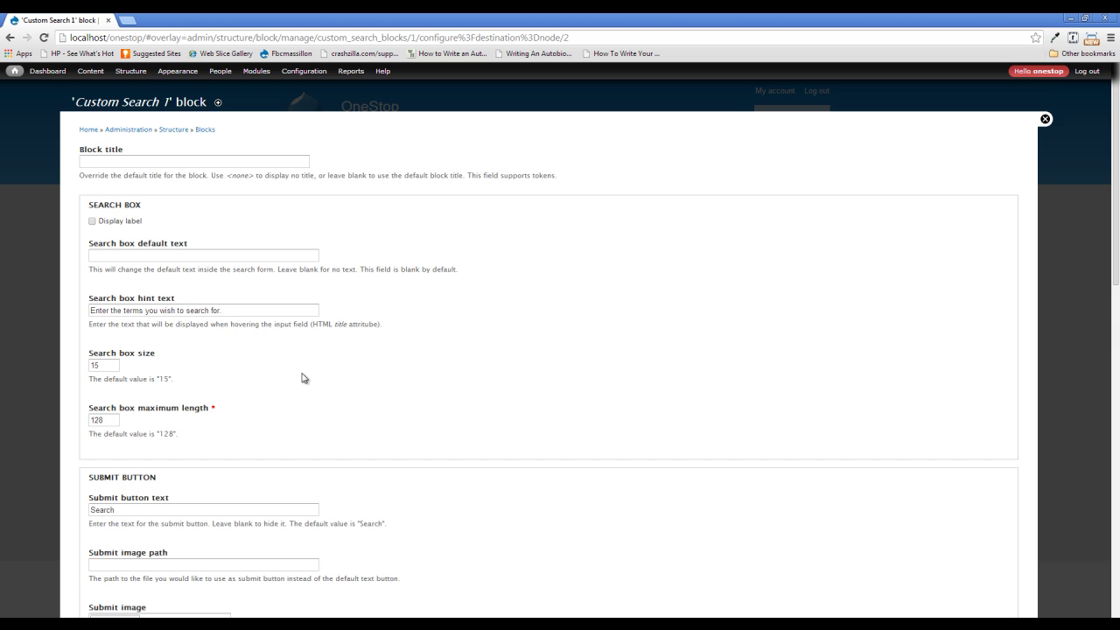
scroll(303, 377, down, 1)
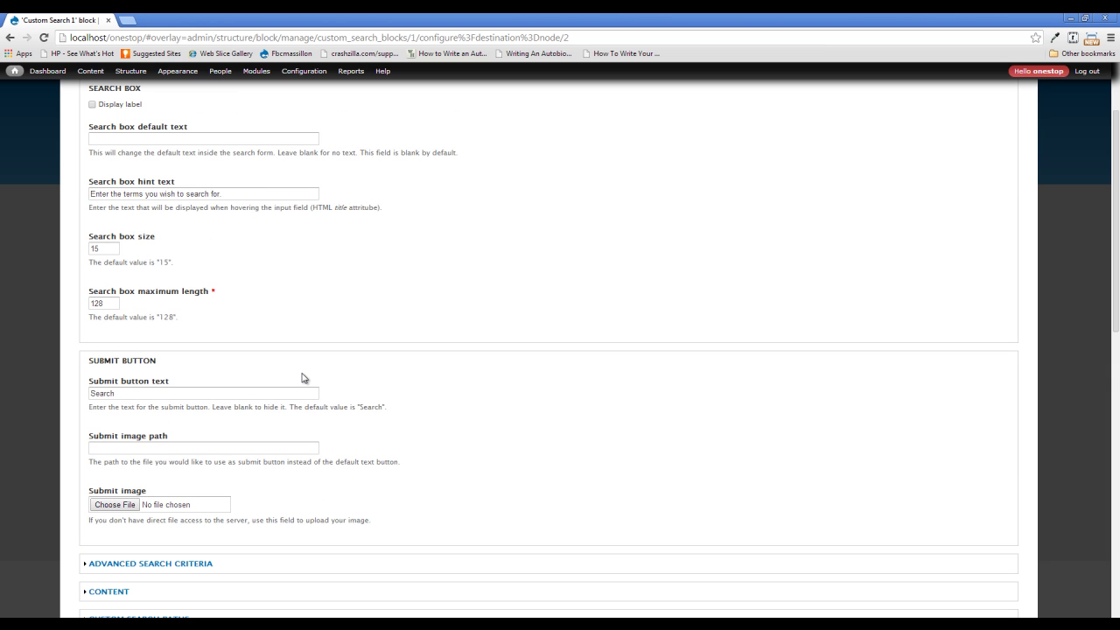
scroll(303, 377, down, 1)
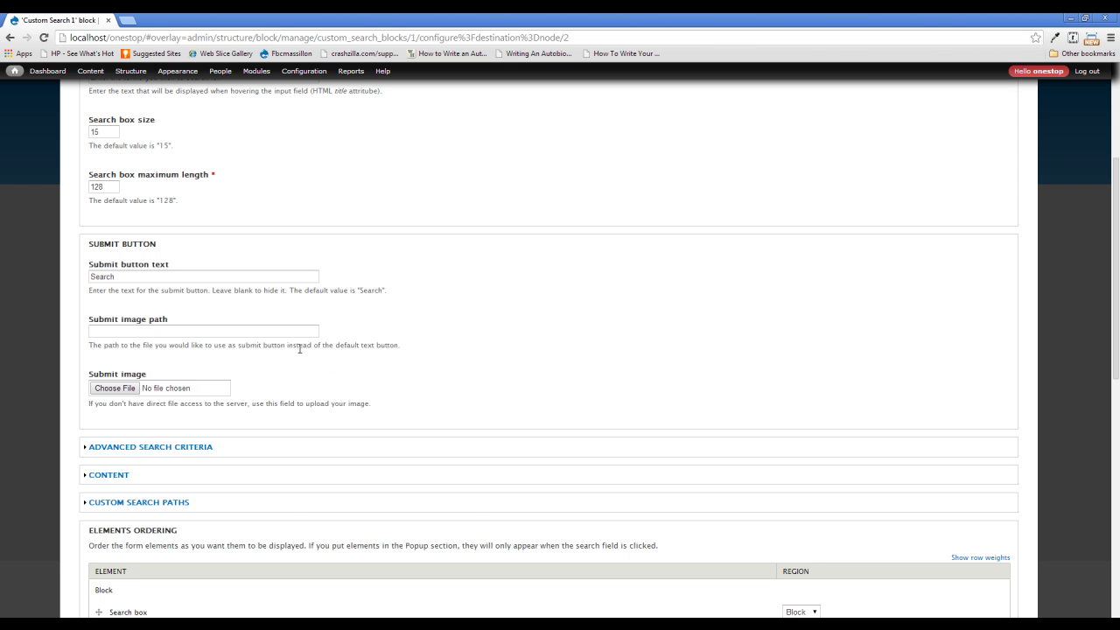
scroll(276, 344, down, 2)
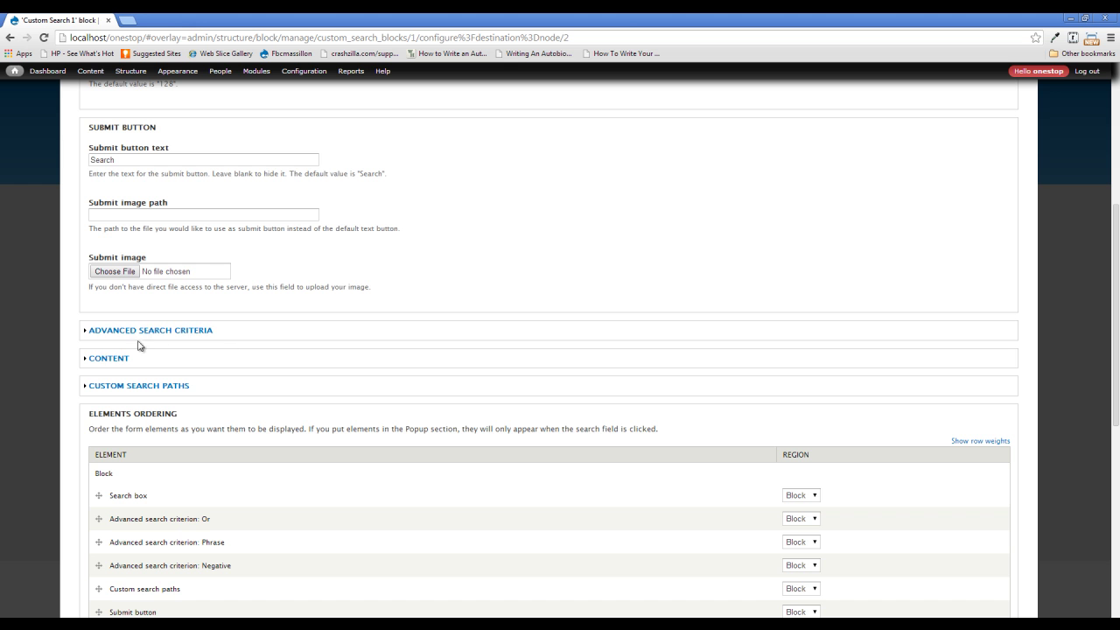
- Expand Content, tick Homepage Slider and Social Media Icon under Content exclusion, and save the block
click(109, 359)
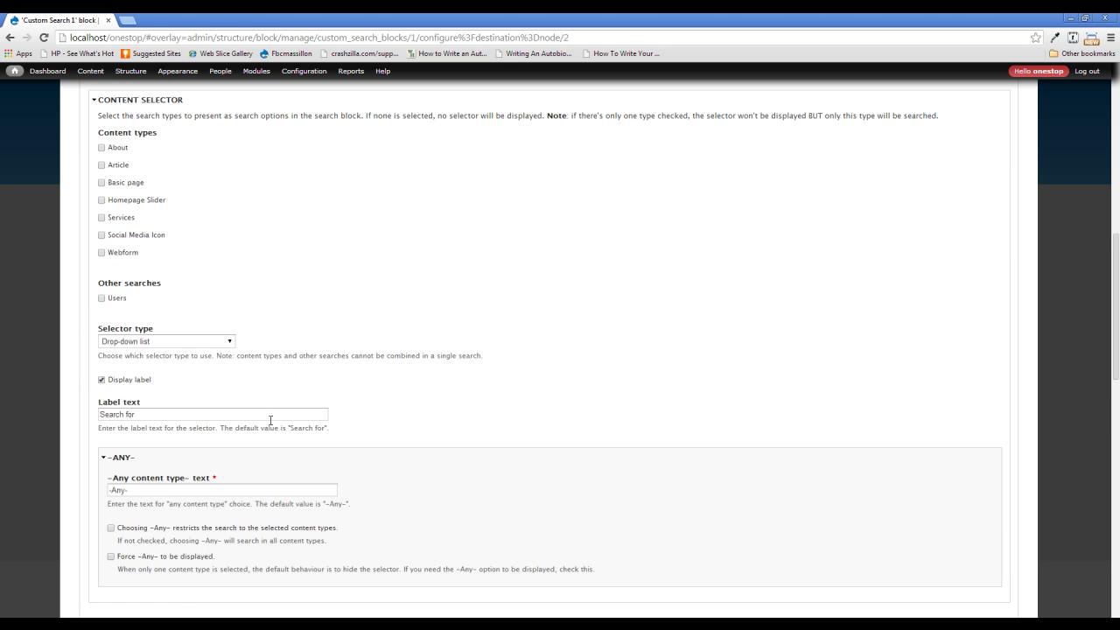
scroll(190, 226, down, 5)
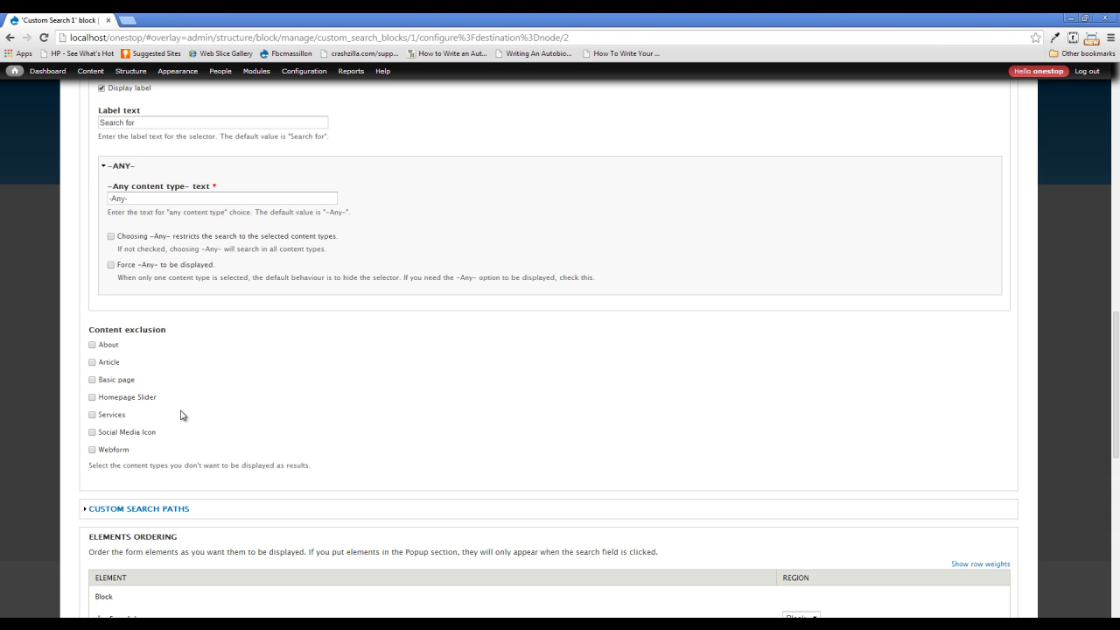
click(139, 398)
click(114, 438)
scroll(303, 453, down, 7)
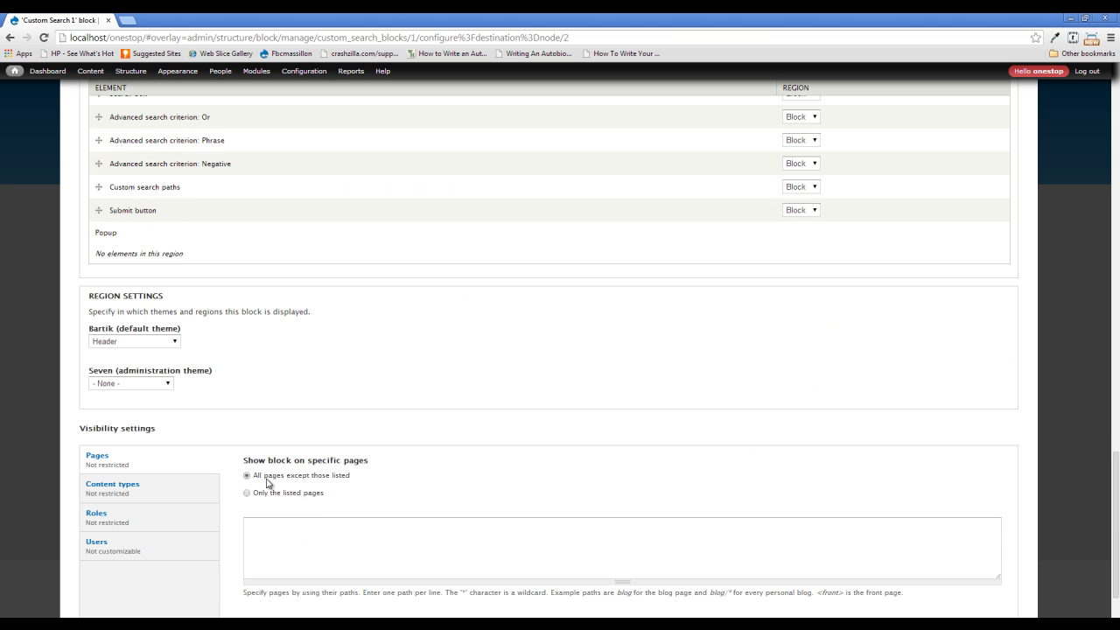
scroll(283, 475, down, 2)
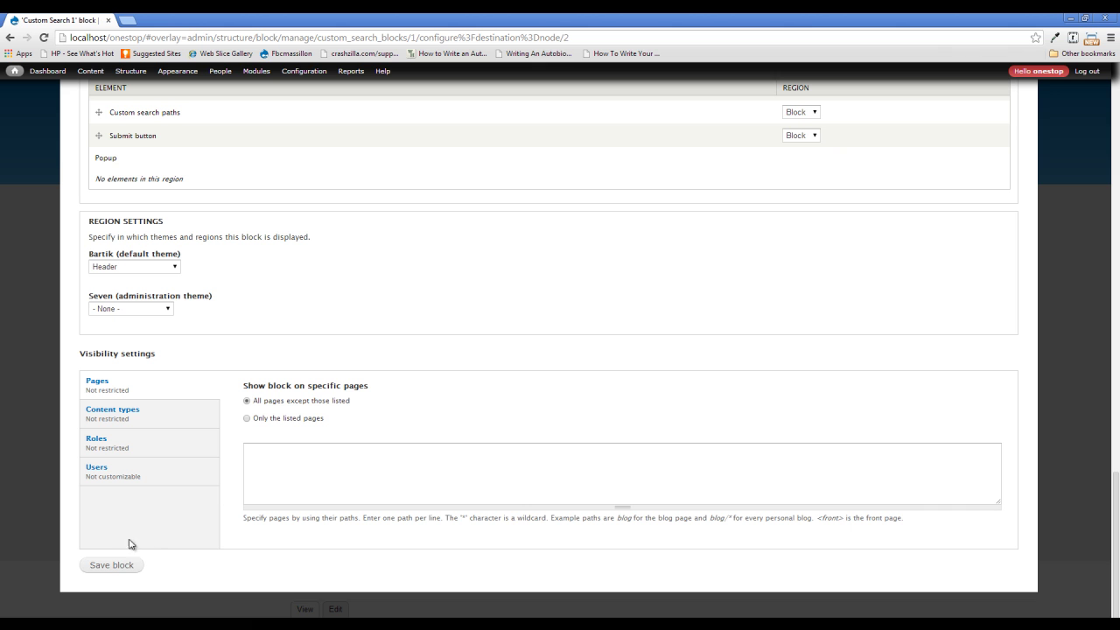
click(119, 564)
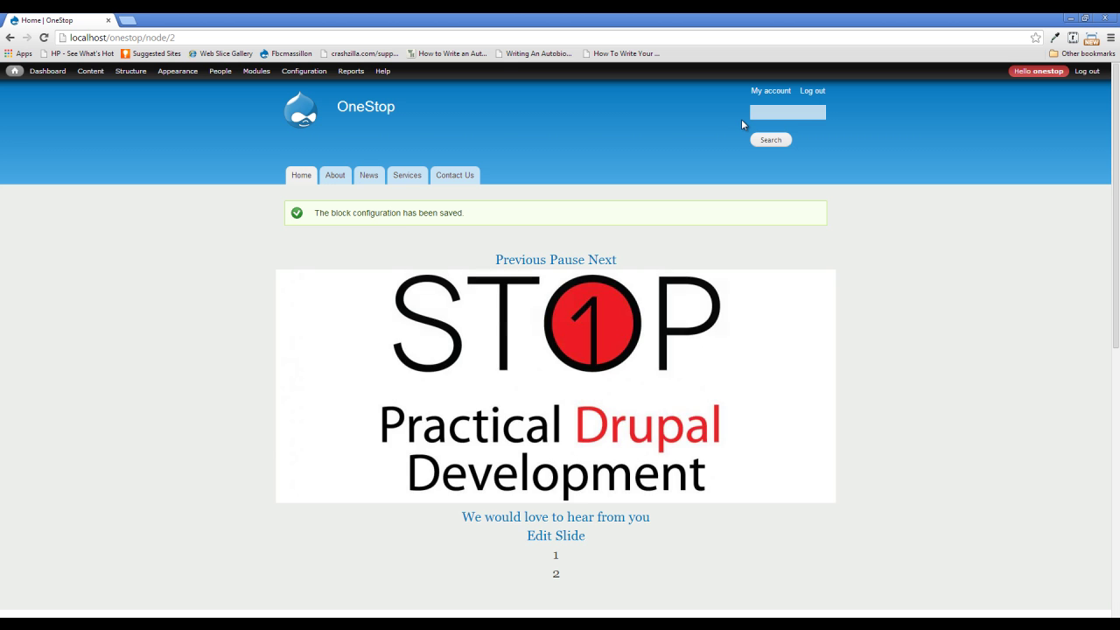
- Copy the word 'Lorem' from the page, search it from the header search box, and review the results
scroll(741, 122, down, 2)
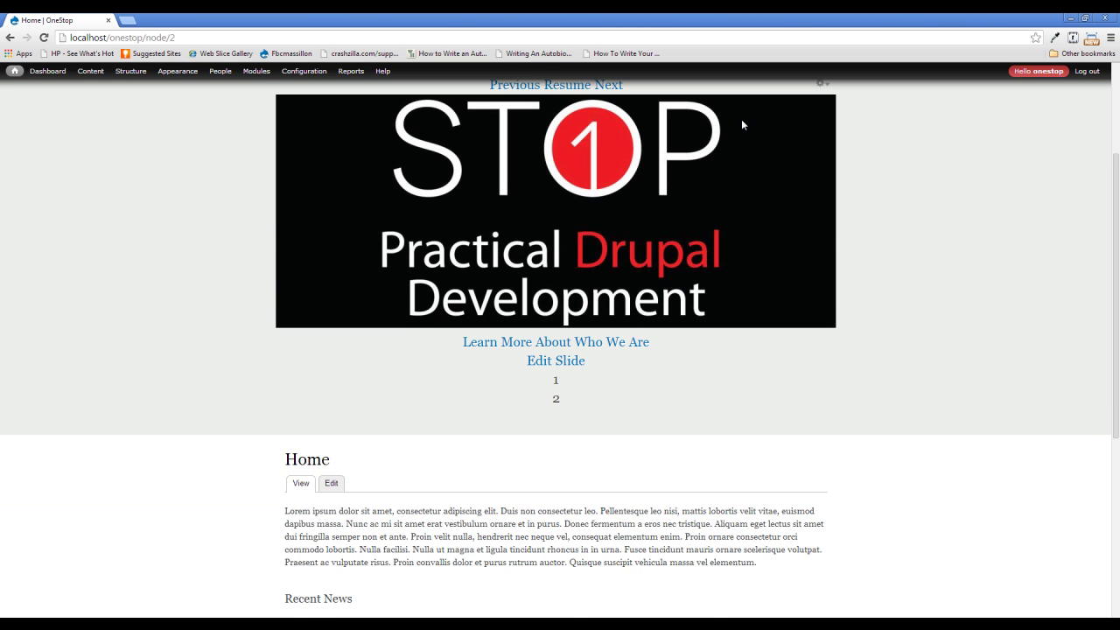
scroll(741, 119, down, 2)
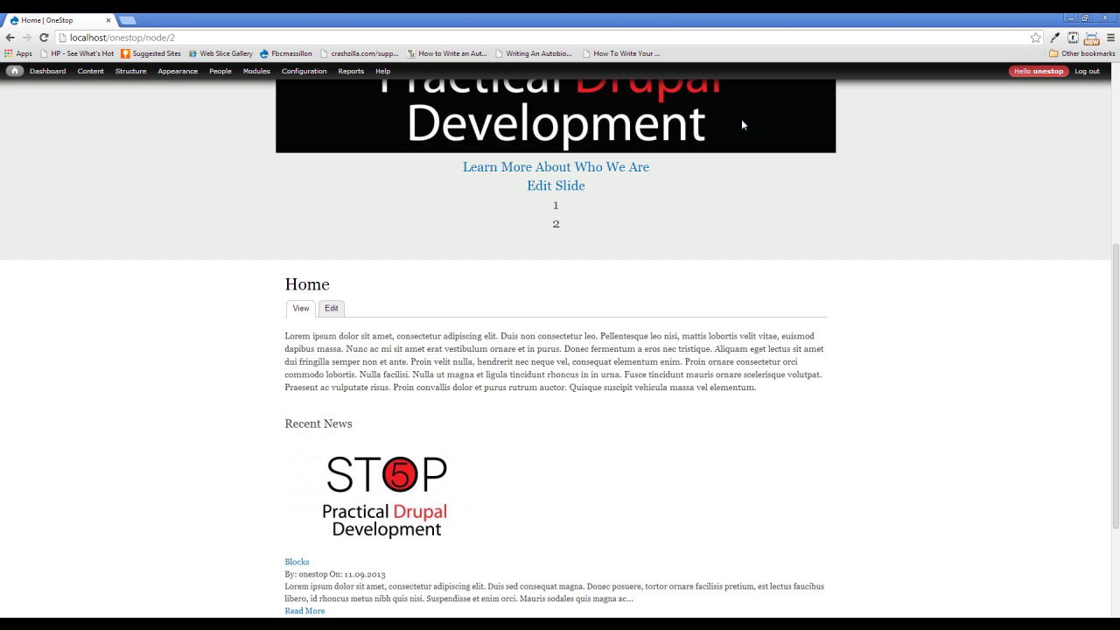
double_click(302, 335)
key(ctrl+c)
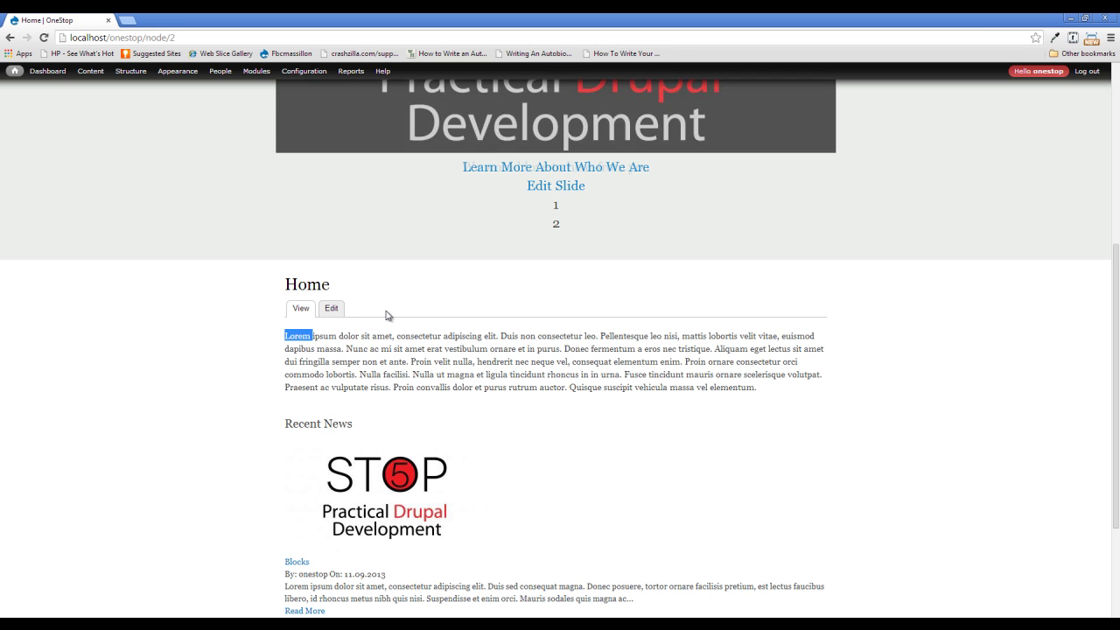
scroll(603, 254, up, 4)
click(755, 115)
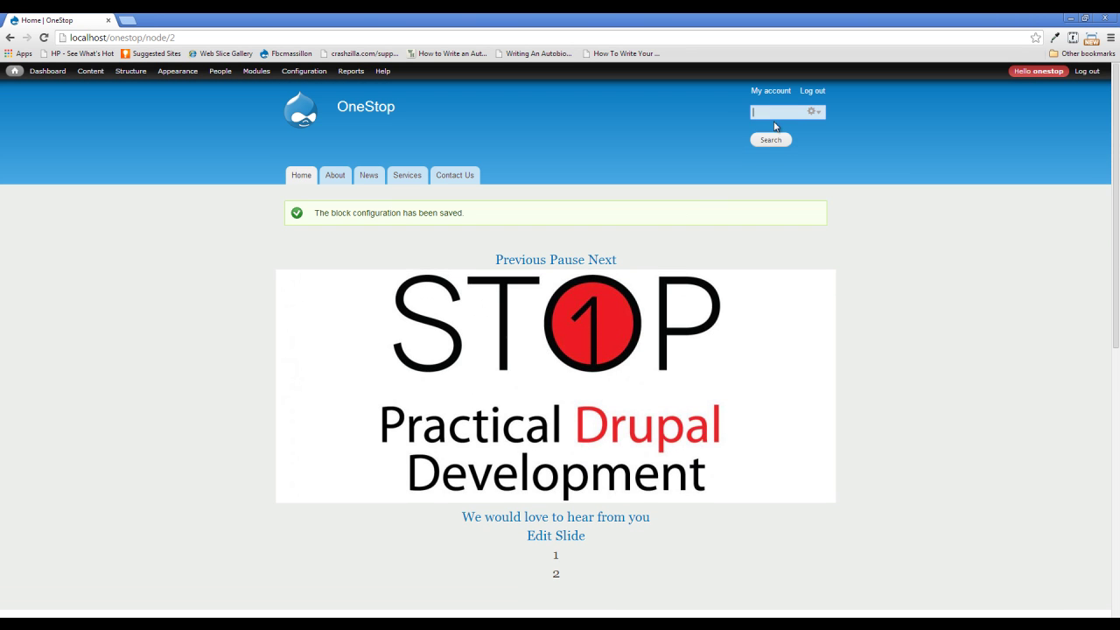
key(ctrl+v)
click(770, 140)
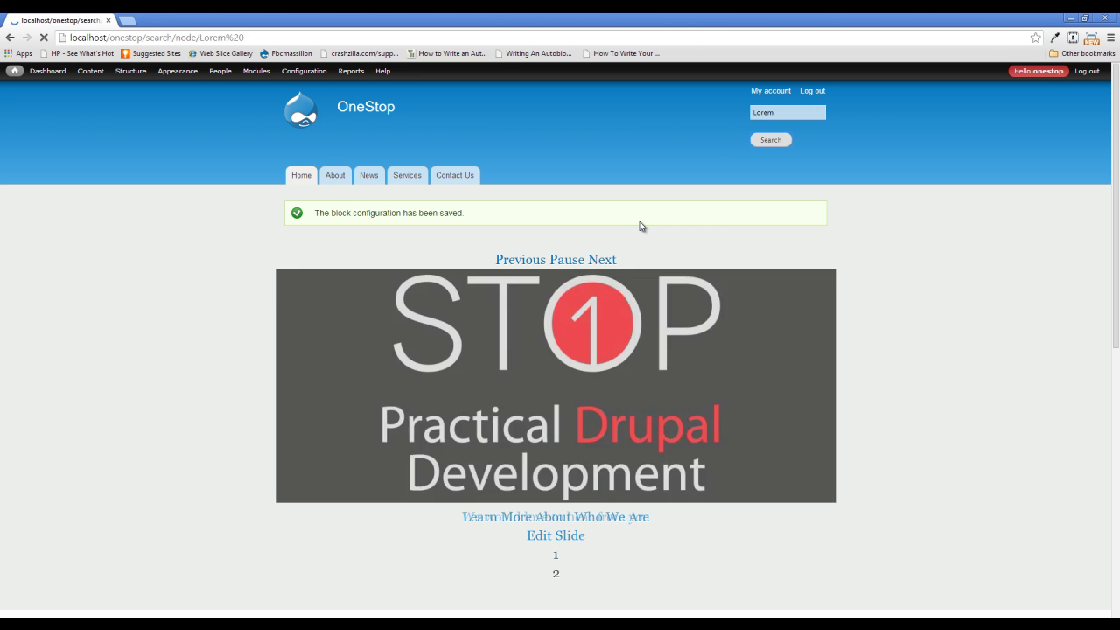
scroll(505, 246, down, 1)
scroll(505, 246, down, 4)
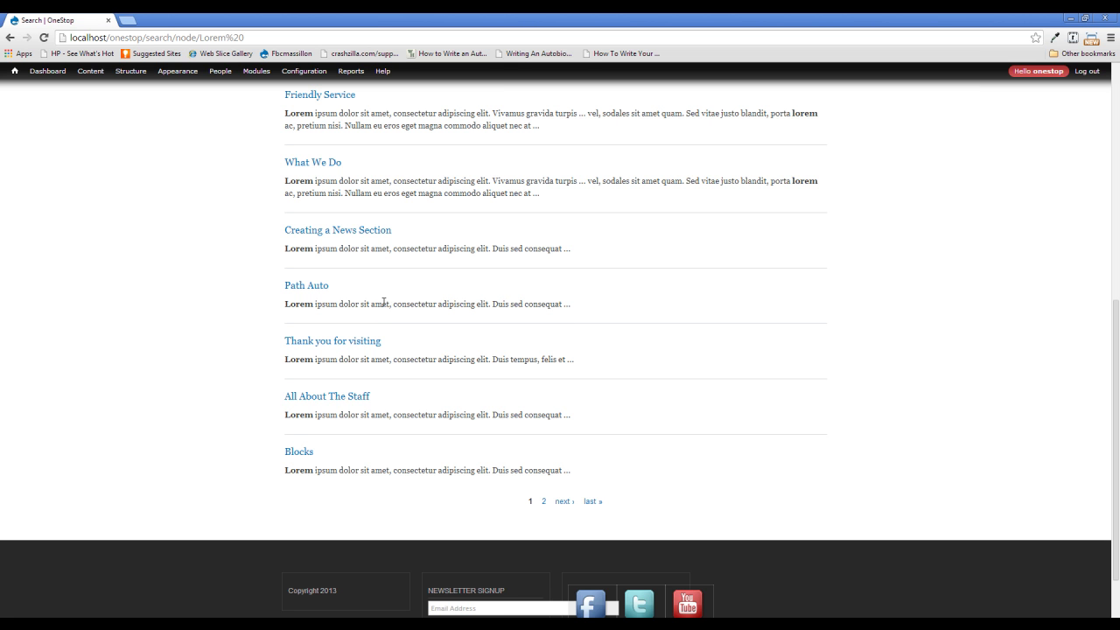
scroll(383, 301, up, 5)
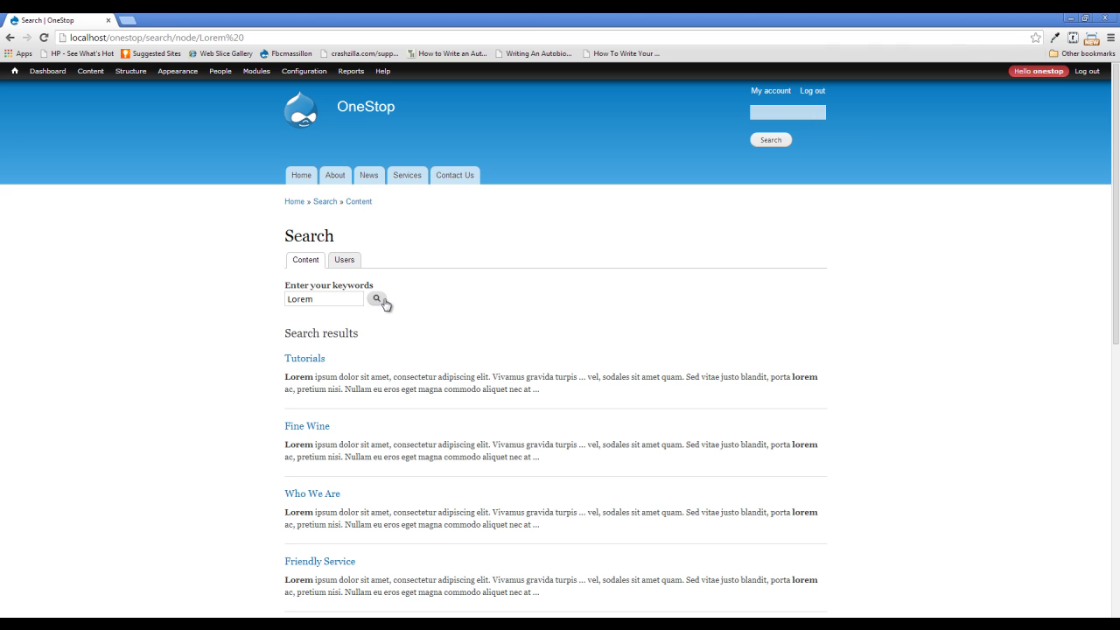
- On the Search settings page, check the indexing status and re-index the whole site
mouse_move(307, 74)
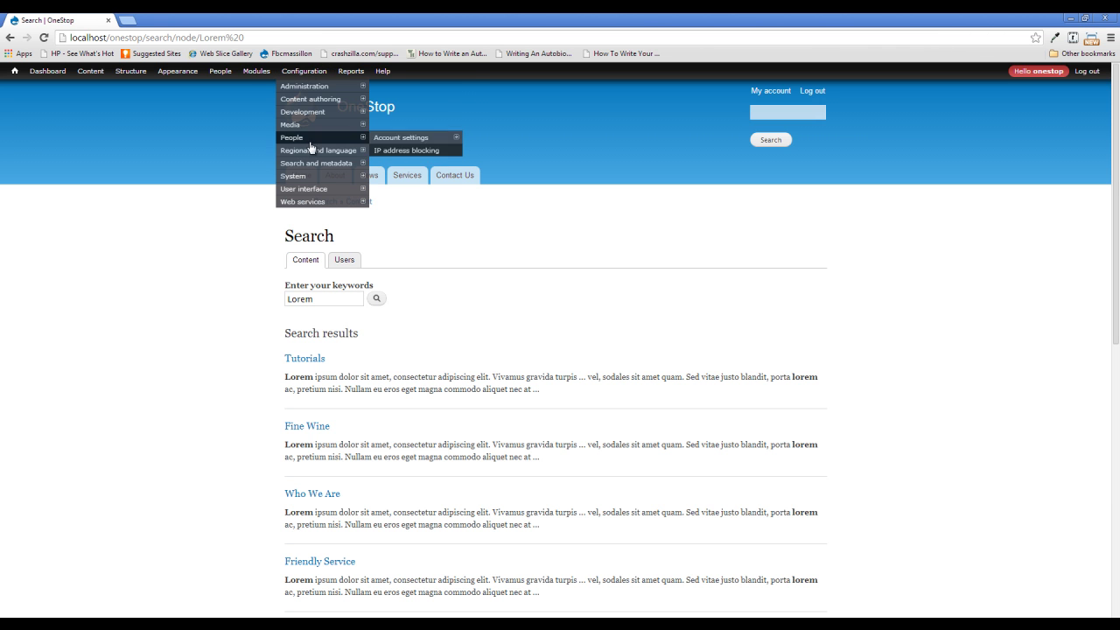
mouse_move(354, 163)
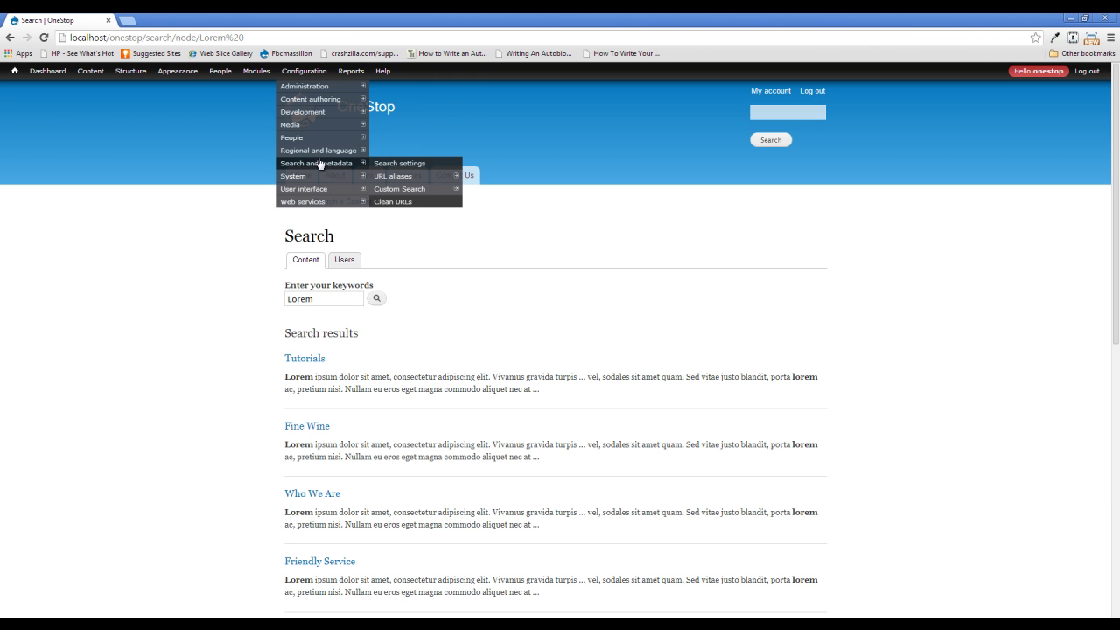
click(400, 164)
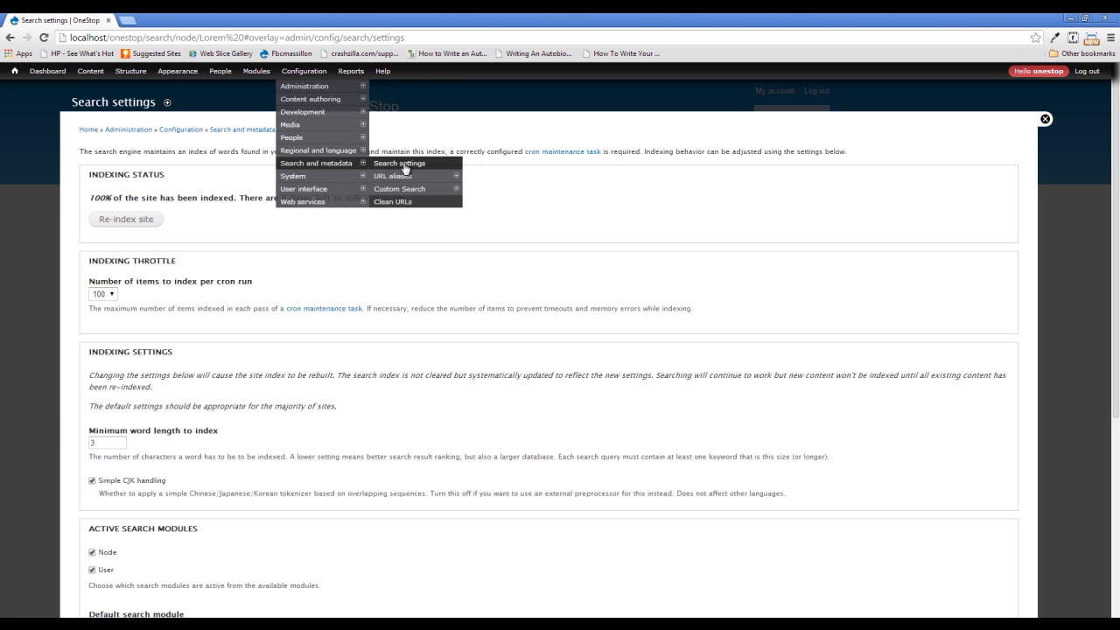
drag(88, 200, 394, 200)
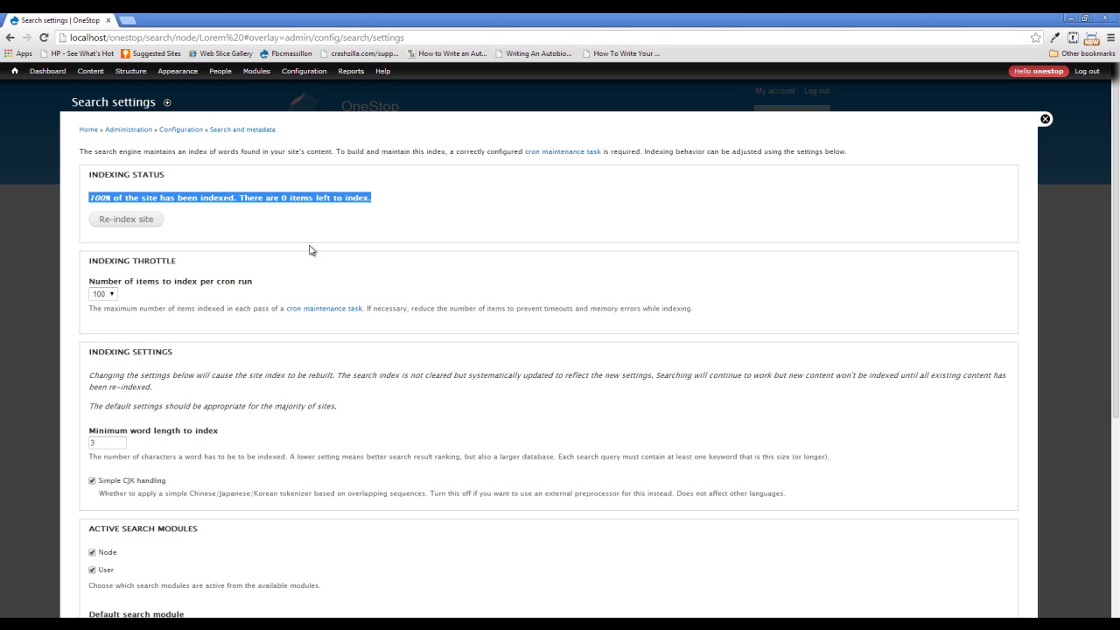
click(199, 233)
click(145, 218)
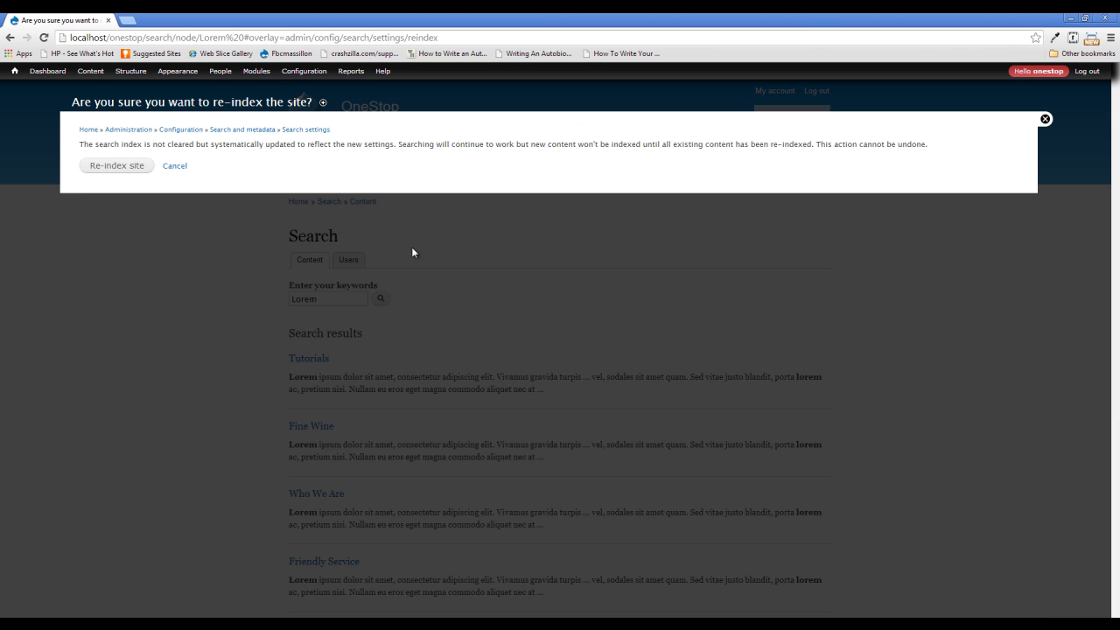
click(107, 168)
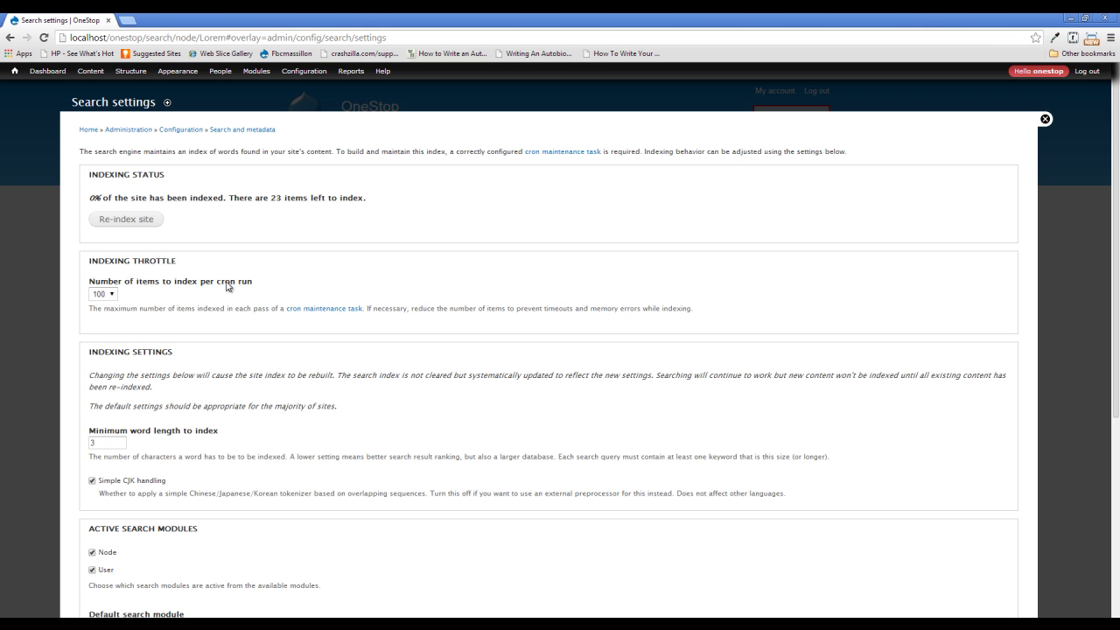
- Set the number of items to index per cron run to 50 and save the configuration
click(111, 294)
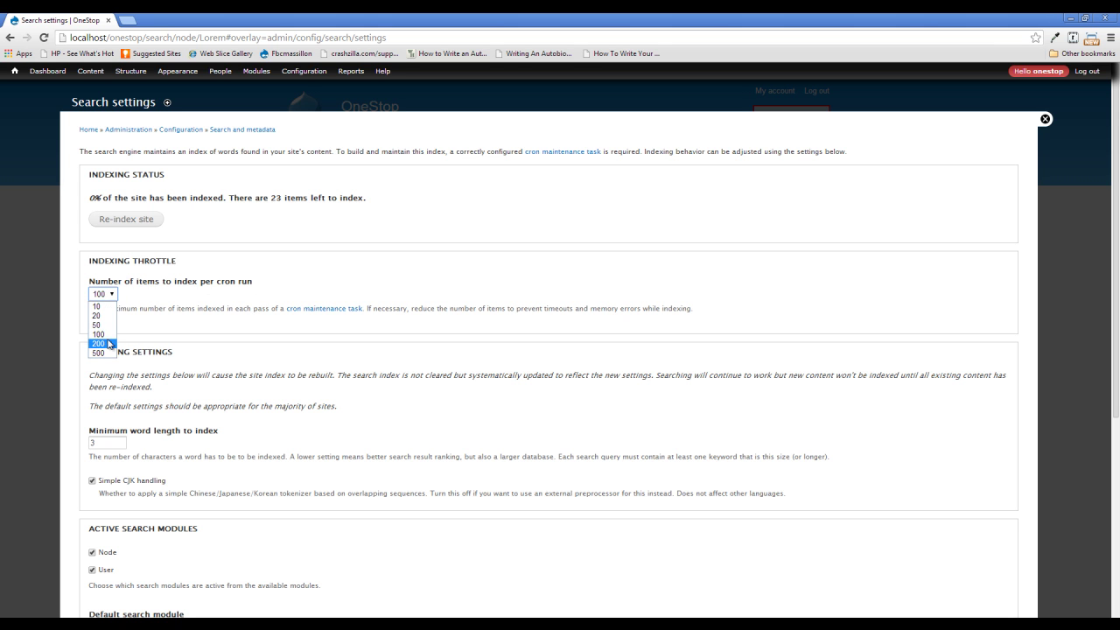
click(109, 336)
click(265, 279)
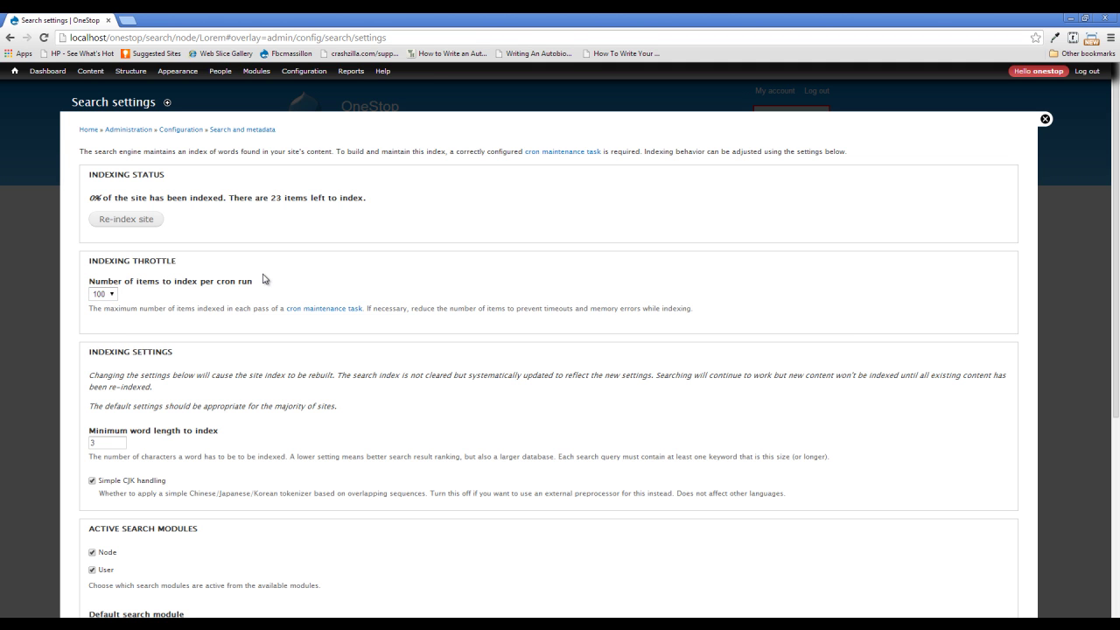
click(111, 295)
click(103, 325)
click(341, 243)
scroll(263, 332, down, 4)
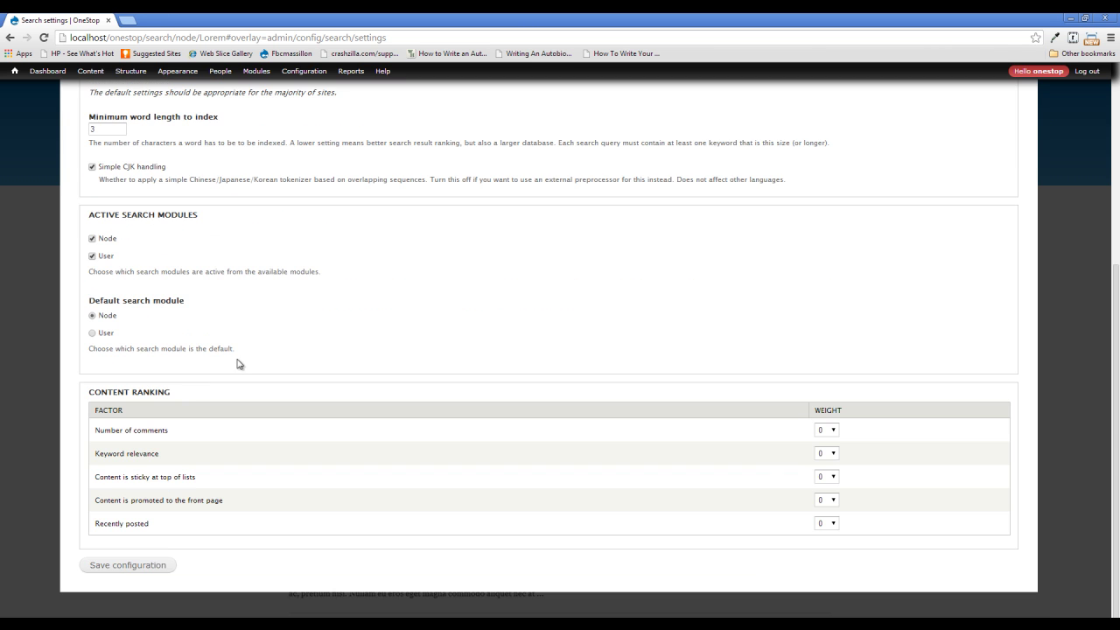
click(129, 560)
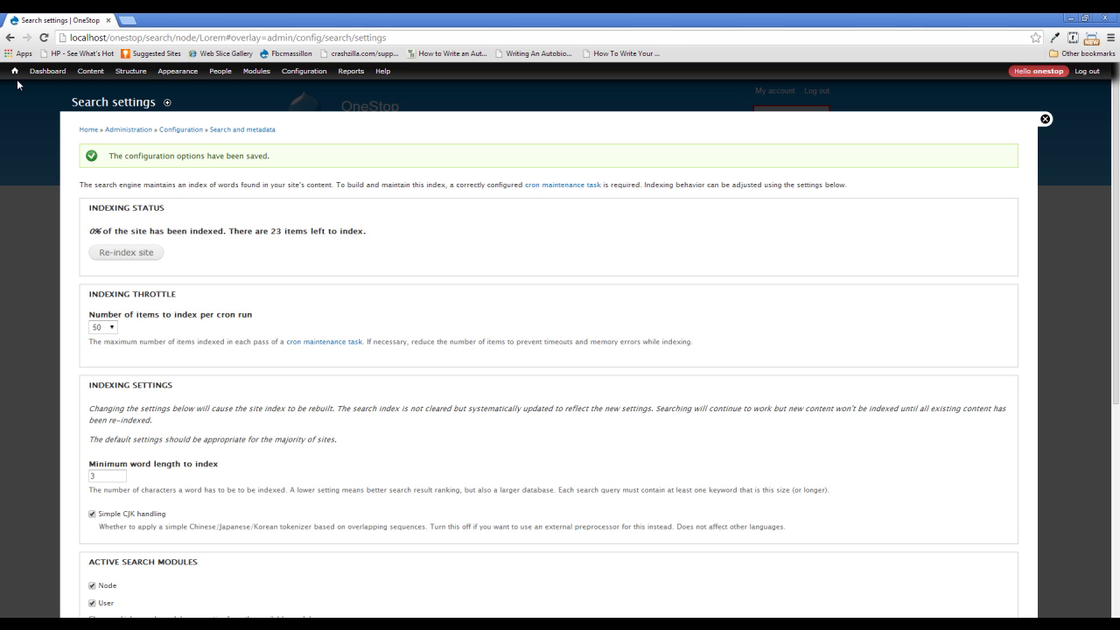
- Run cron to index the site now, review the status report, and close it
mouse_move(14, 72)
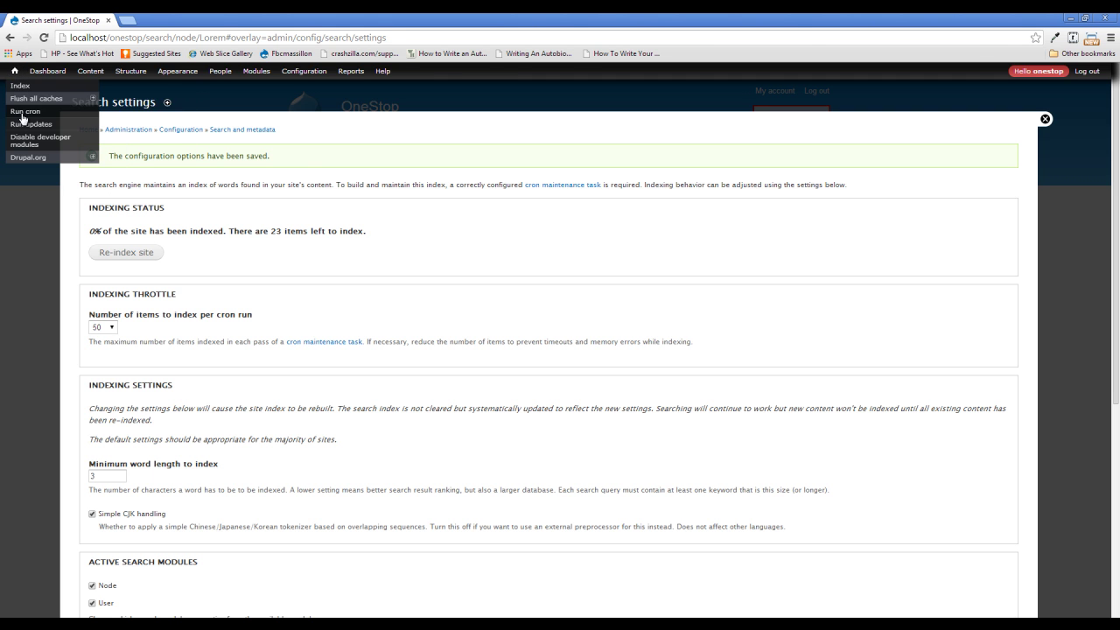
click(23, 112)
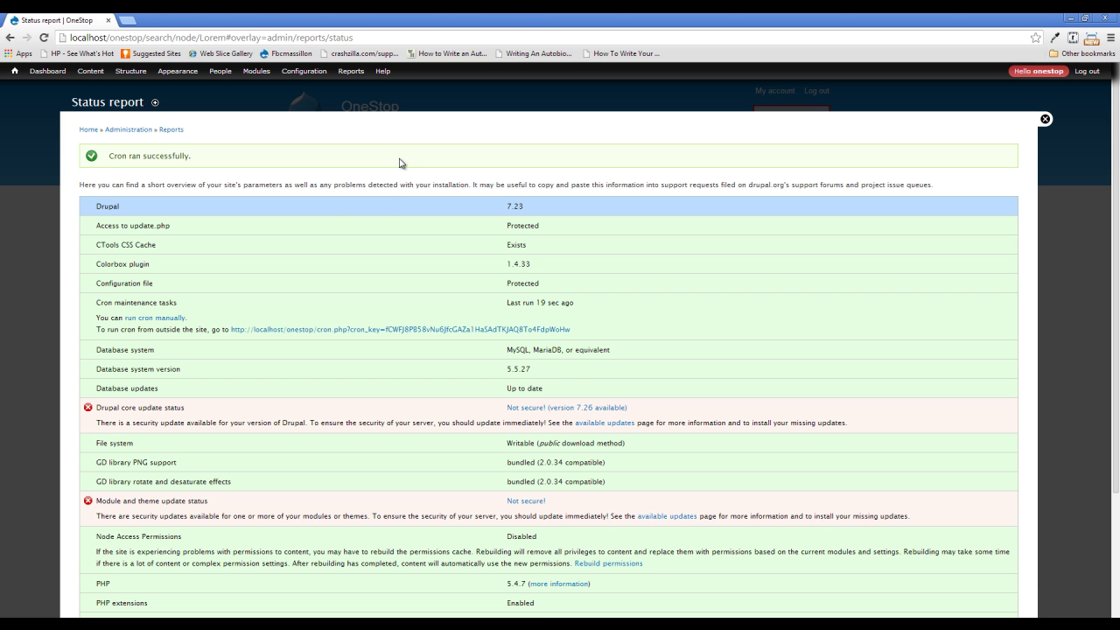
scroll(233, 281, down, 3)
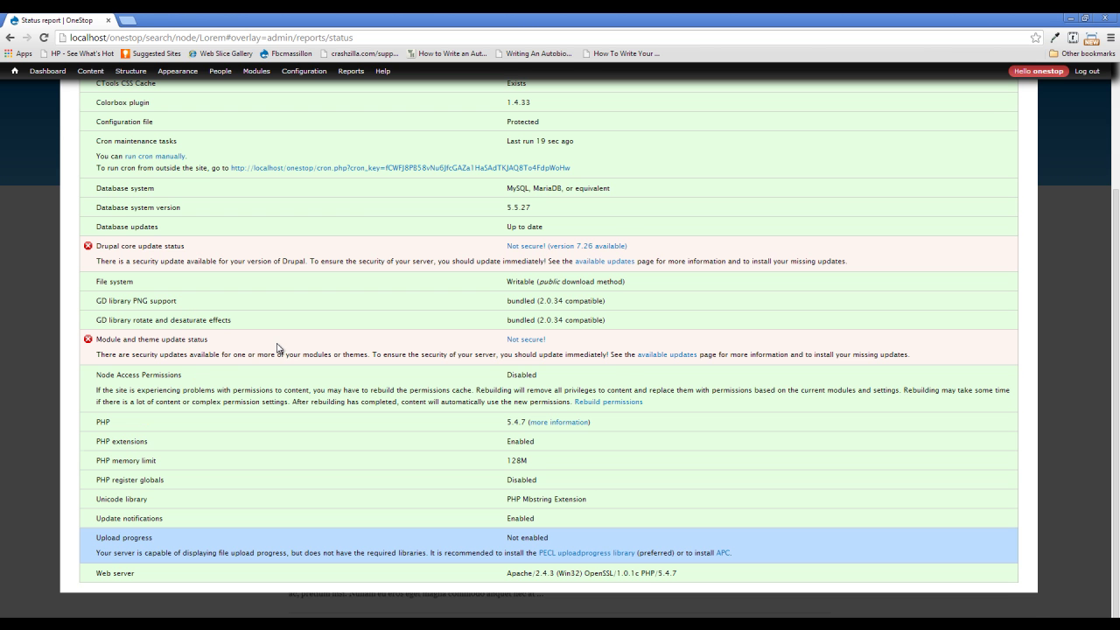
scroll(277, 348, up, 3)
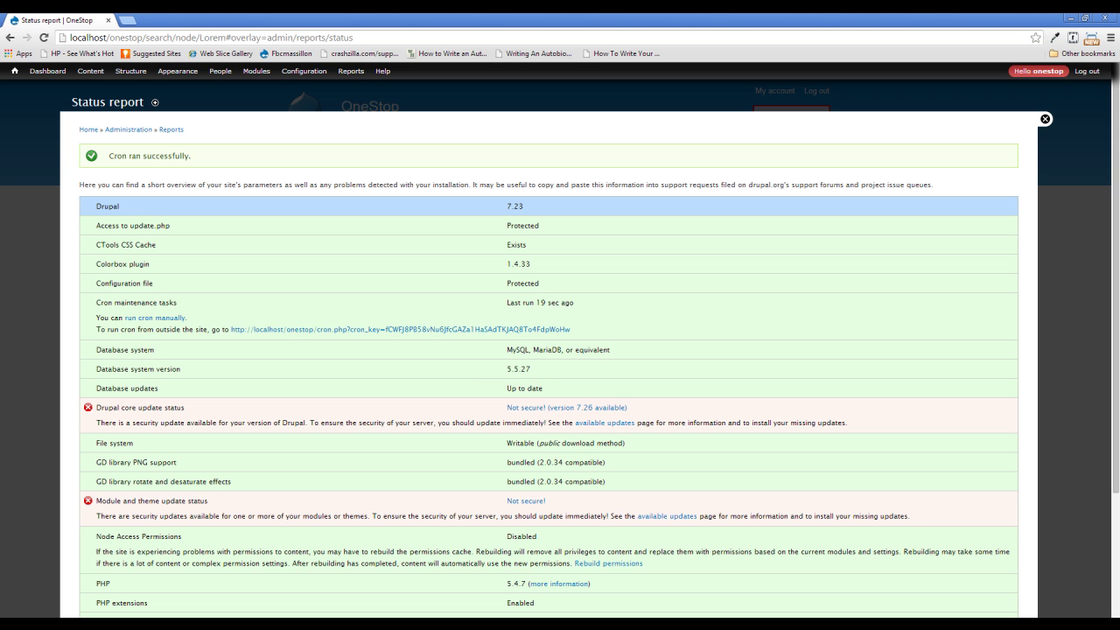
click(1045, 120)
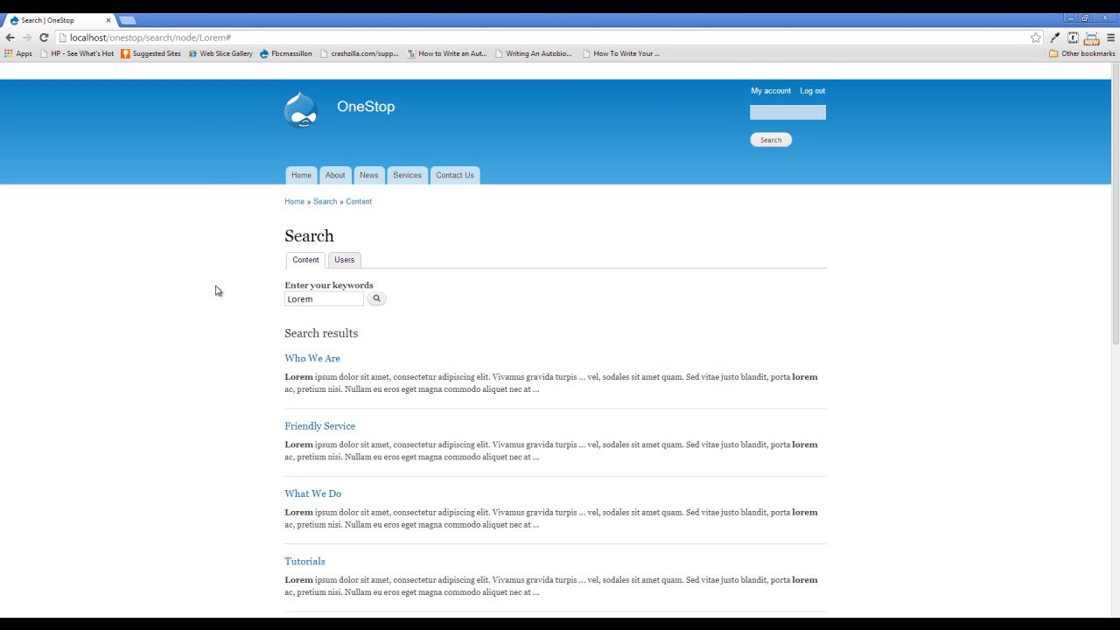
- Check that Search settings show 100% of the site indexed, then return to the Lorem results
mouse_move(304, 73)
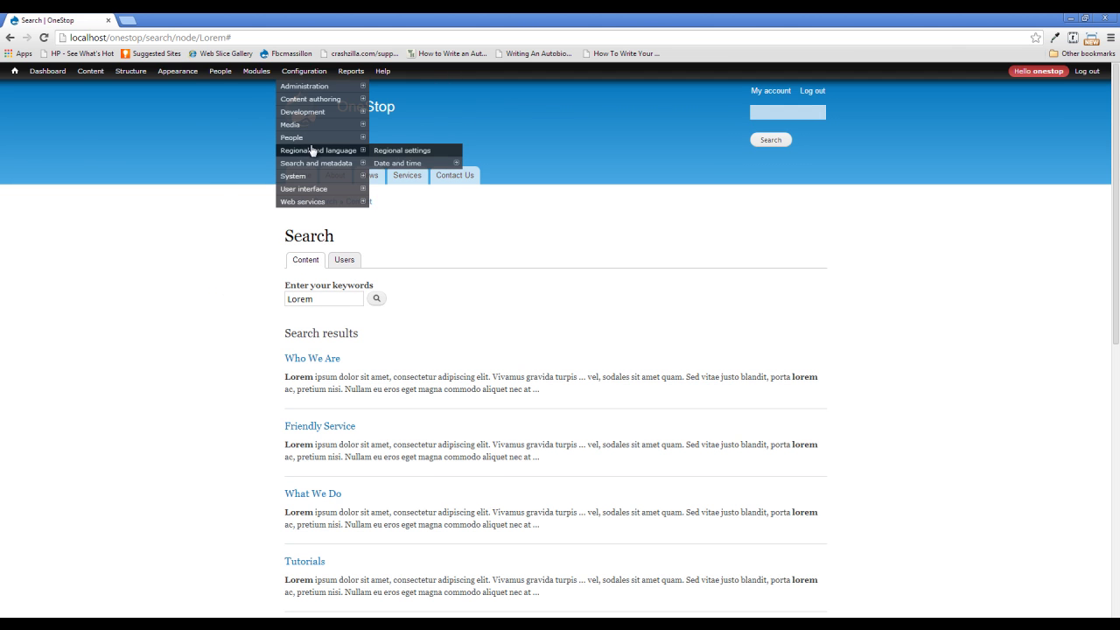
mouse_move(314, 164)
click(413, 164)
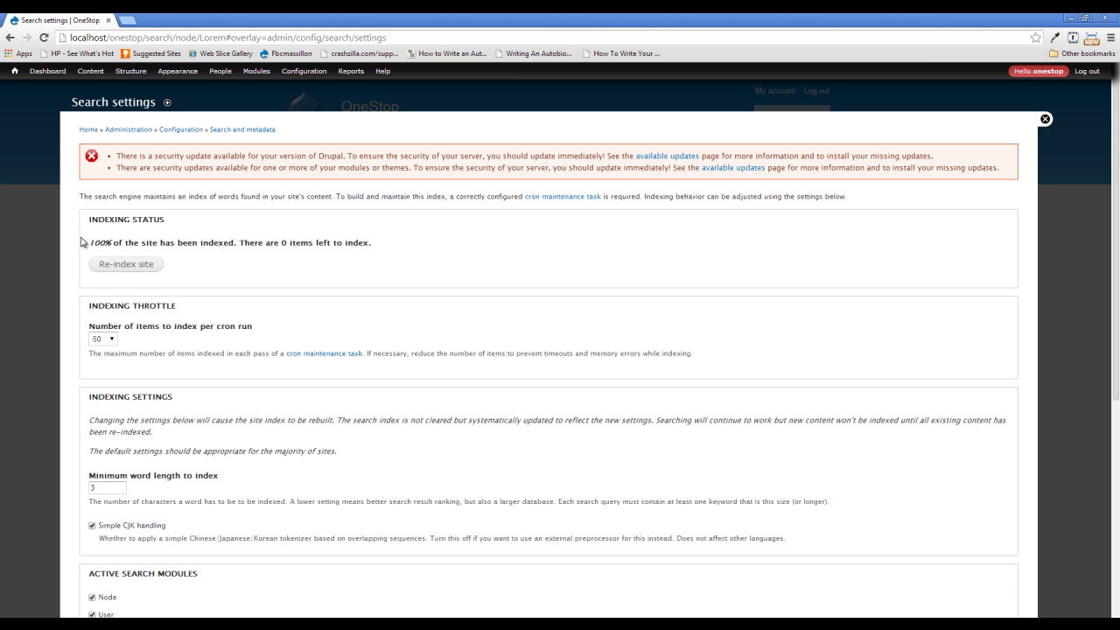
drag(87, 243, 369, 242)
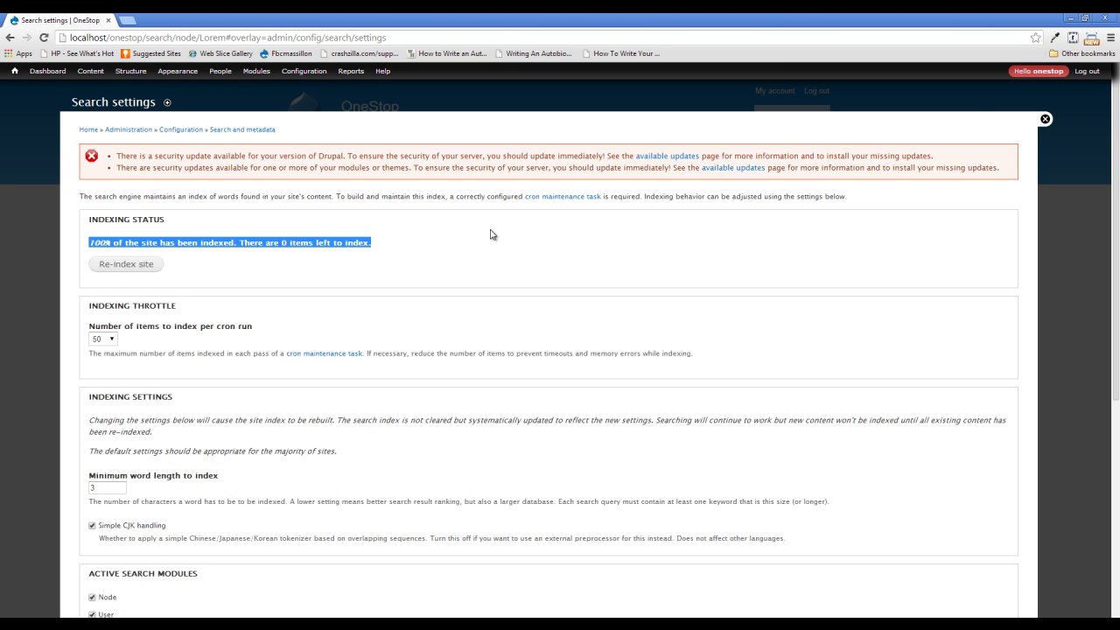
click(1044, 119)
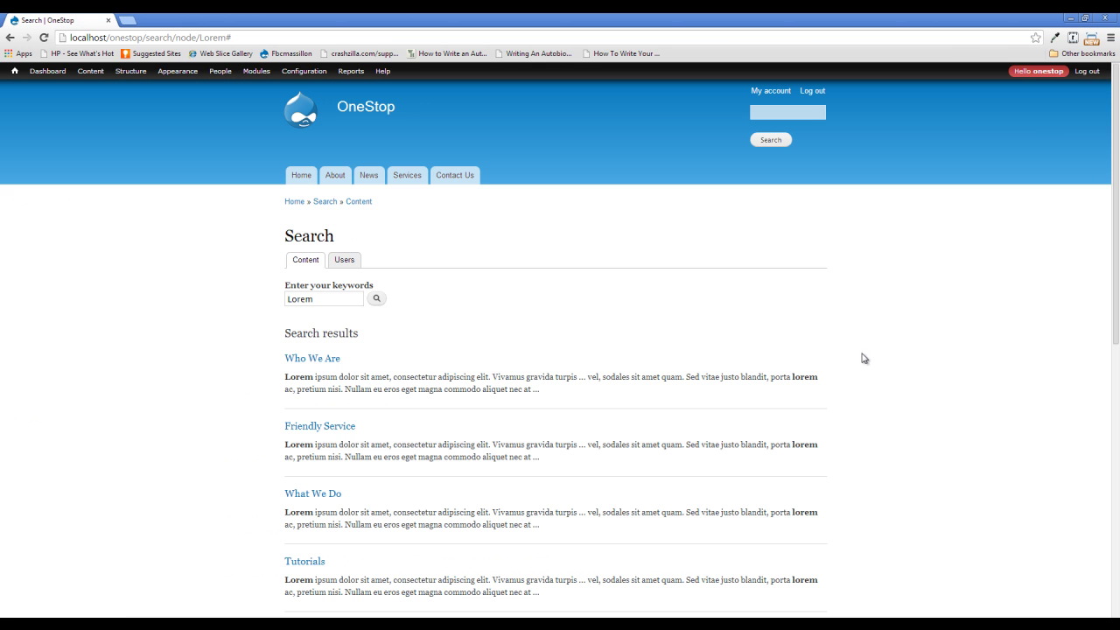
- Open the OneStop home page in an incognito window to confirm no search box shows, then close it
click(301, 176)
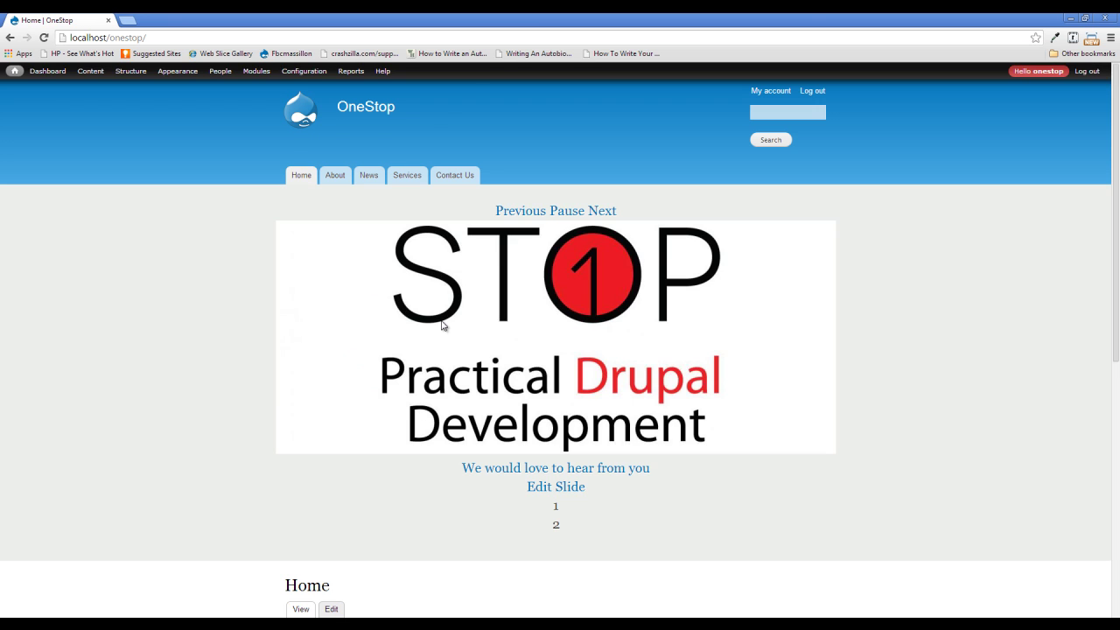
right_click(362, 109)
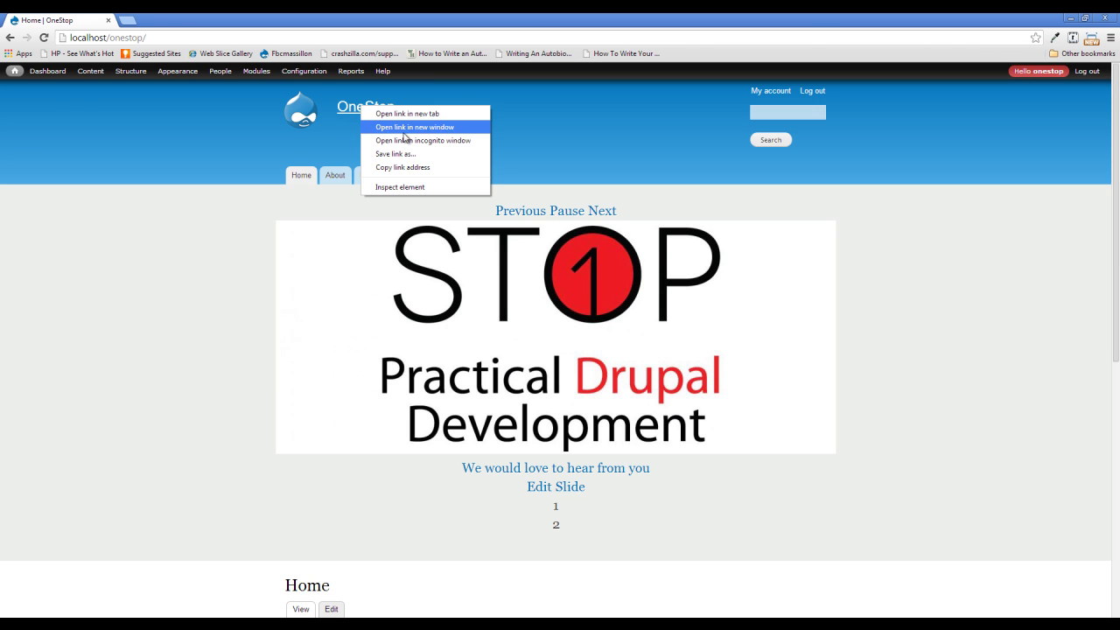
click(407, 141)
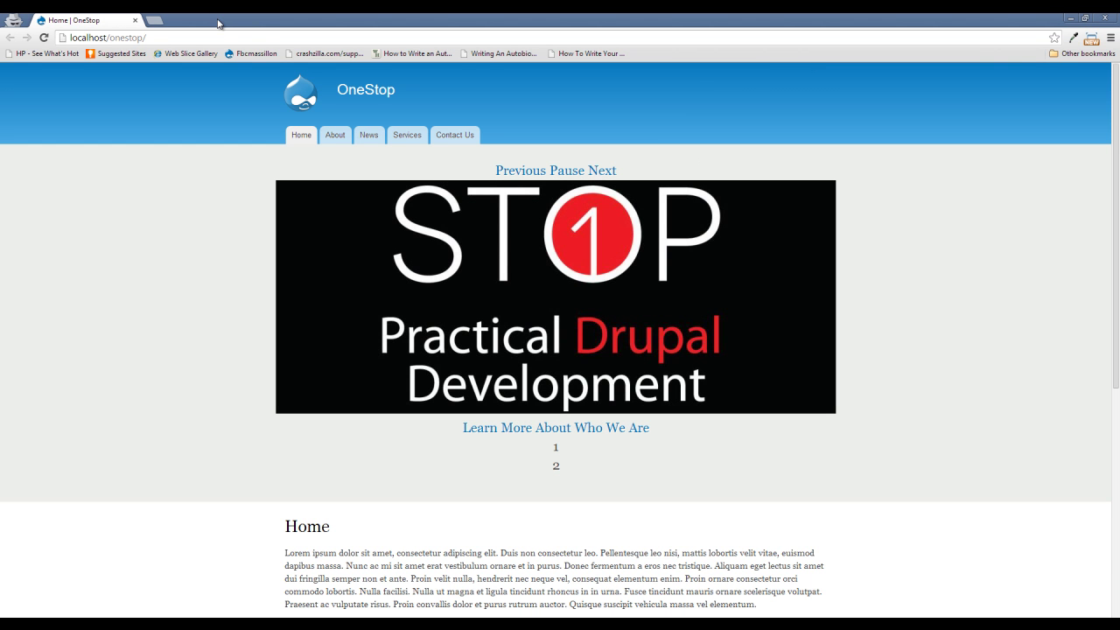
drag(218, 23, 271, 170)
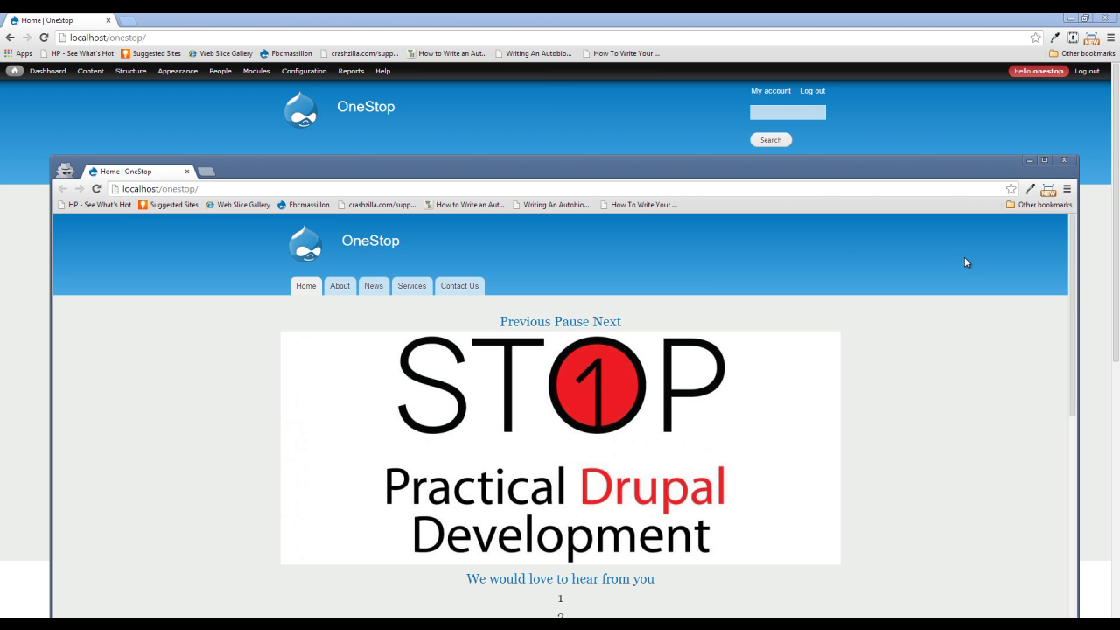
click(1064, 162)
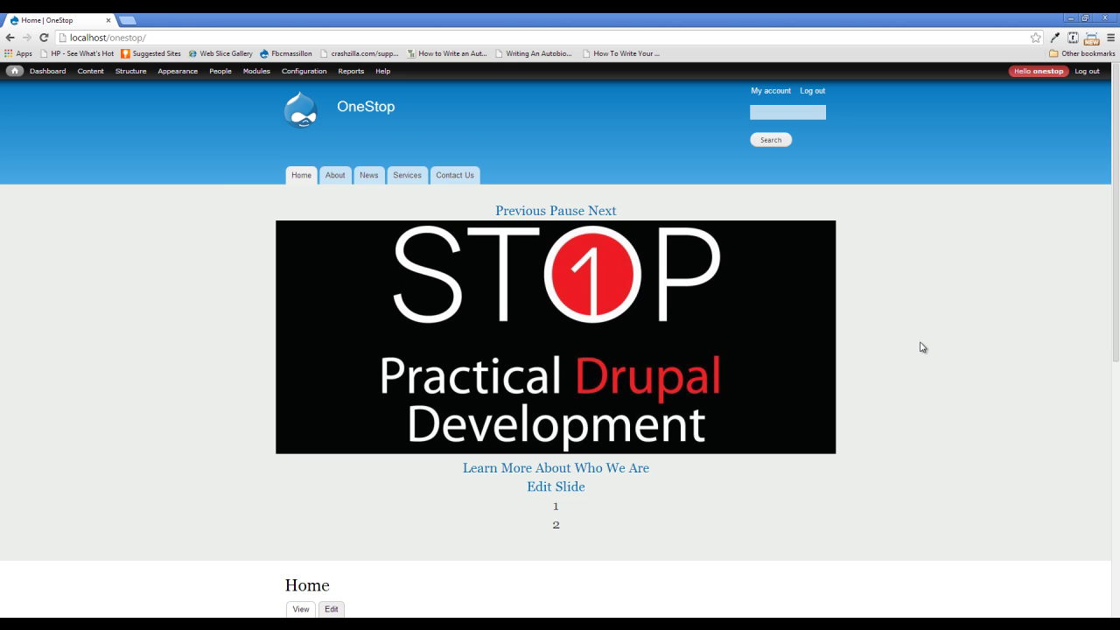
- Go to People > Permissions to see the permissions for each role
click(213, 73)
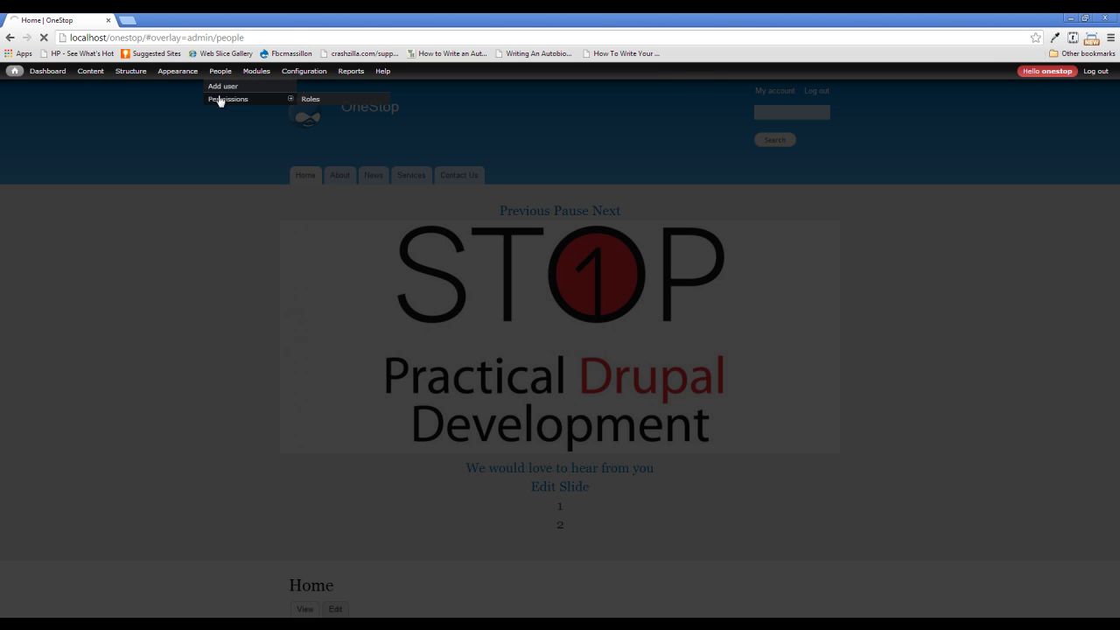
click(220, 100)
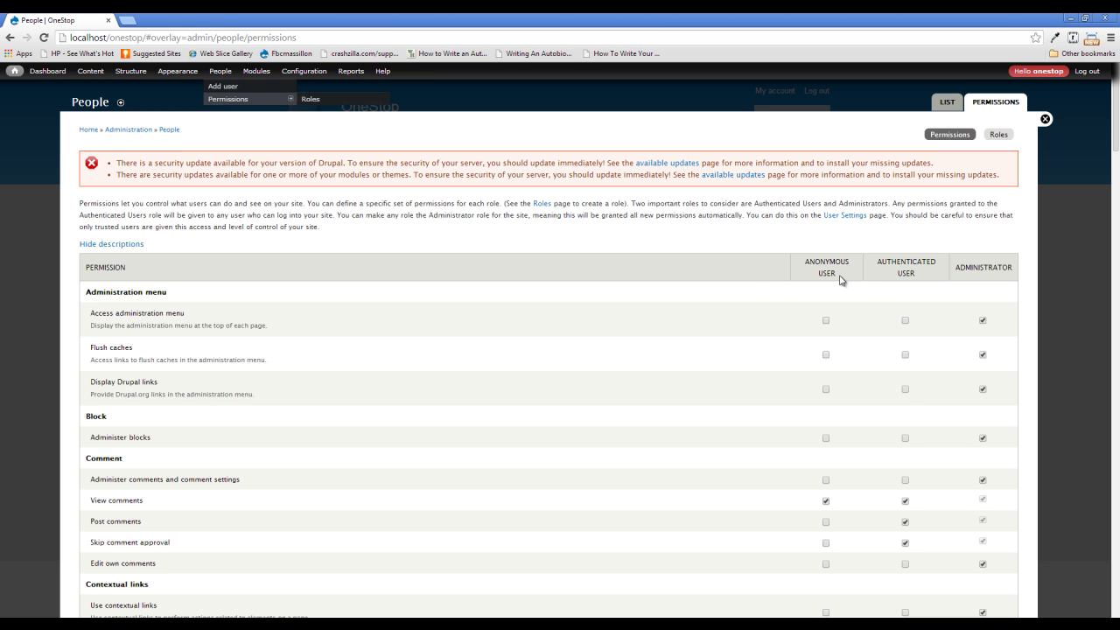
- Grant Use custom search blocks to anonymous and authenticated users, Use search to anonymous, and save
scroll(894, 298, down, 2)
scroll(894, 302, down, 2)
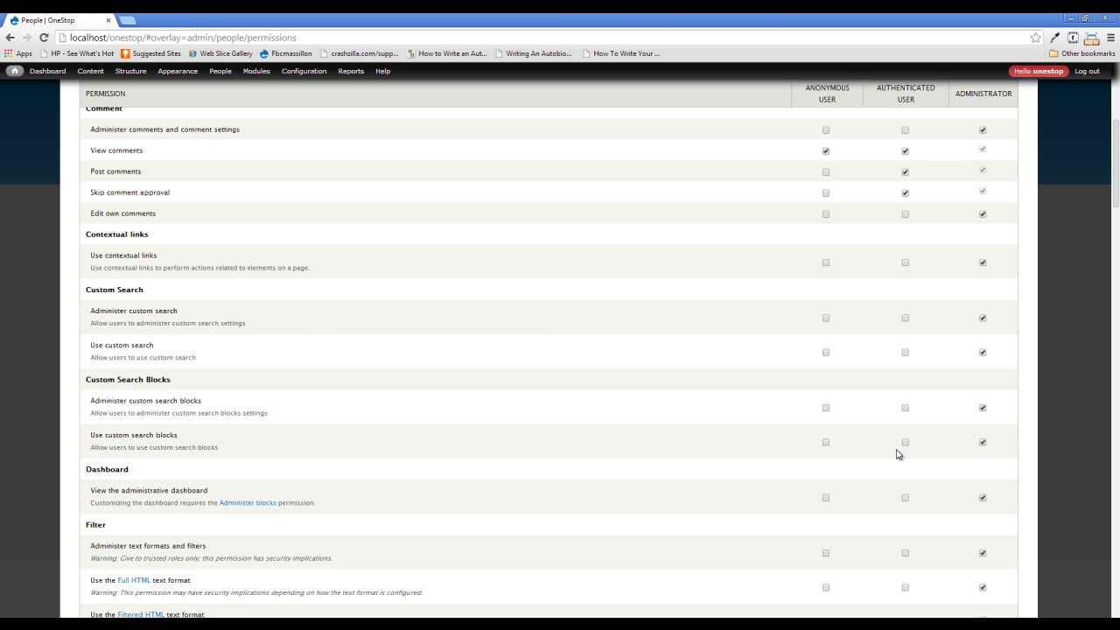
click(825, 444)
click(905, 444)
scroll(378, 396, down, 7)
scroll(378, 395, down, 10)
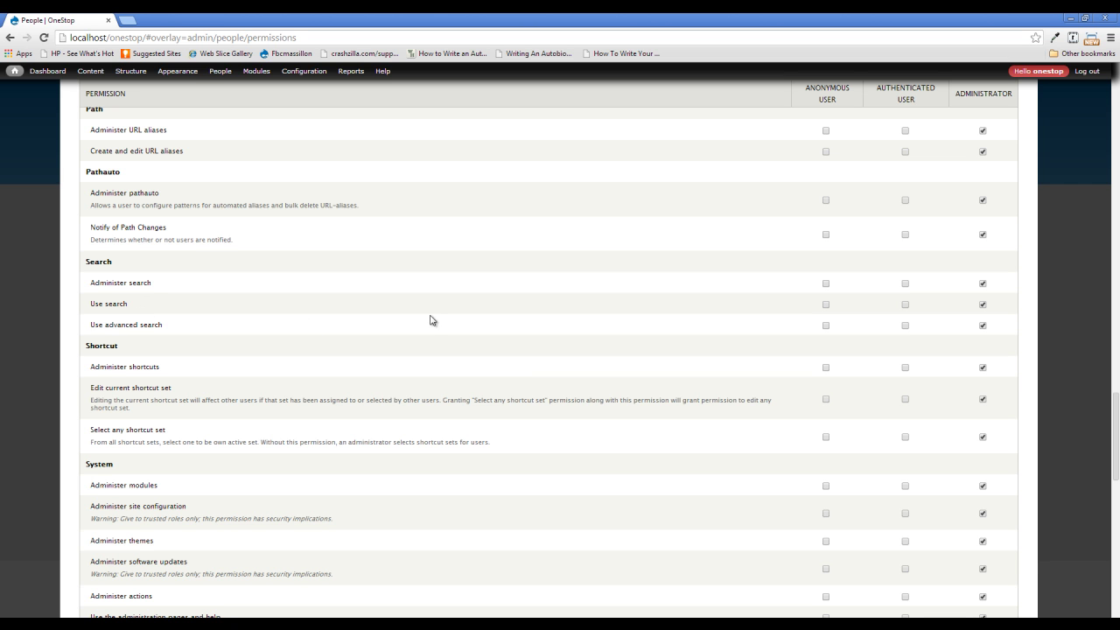
click(826, 305)
scroll(437, 420, down, 15)
click(131, 563)
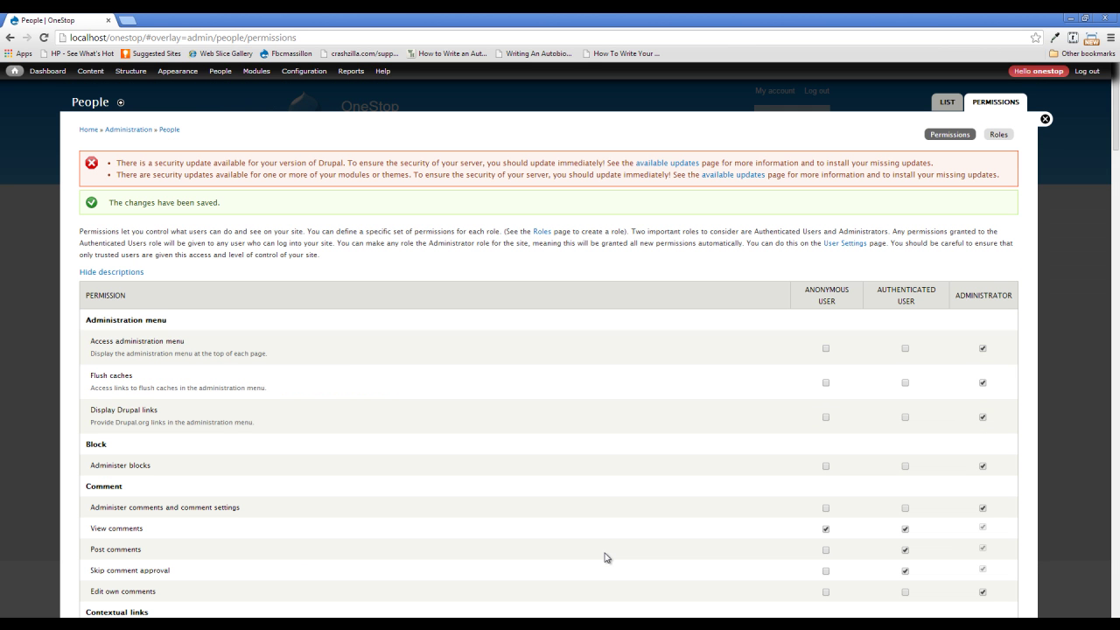
click(1045, 120)
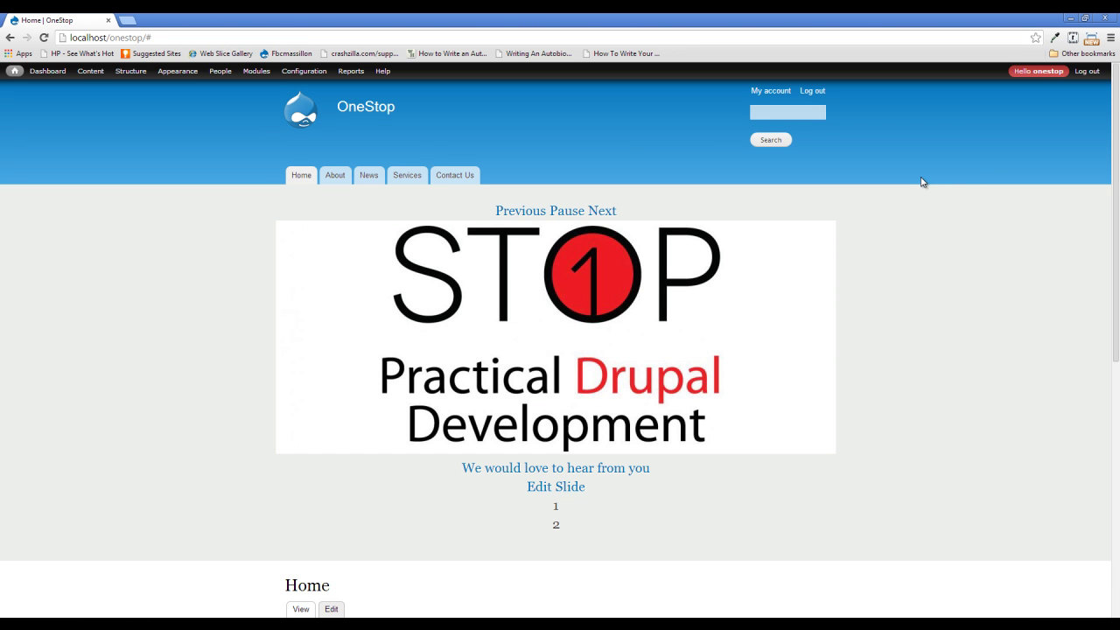
- In an incognito window, search 'Lorem' from the header box, review results, and return to the home page
right_click(369, 111)
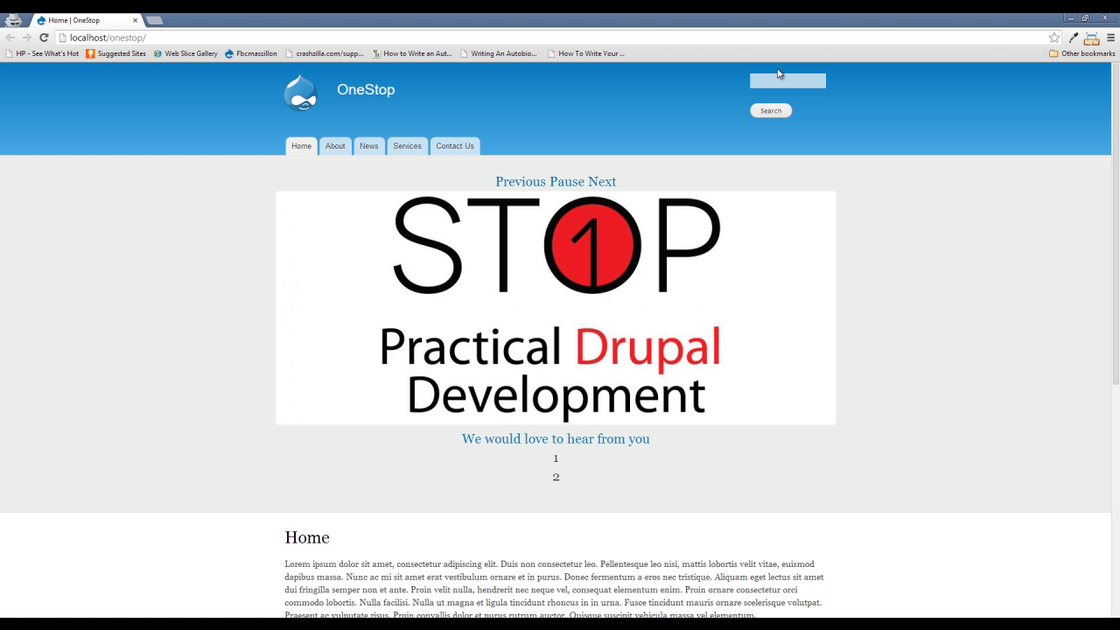
text(Lo)
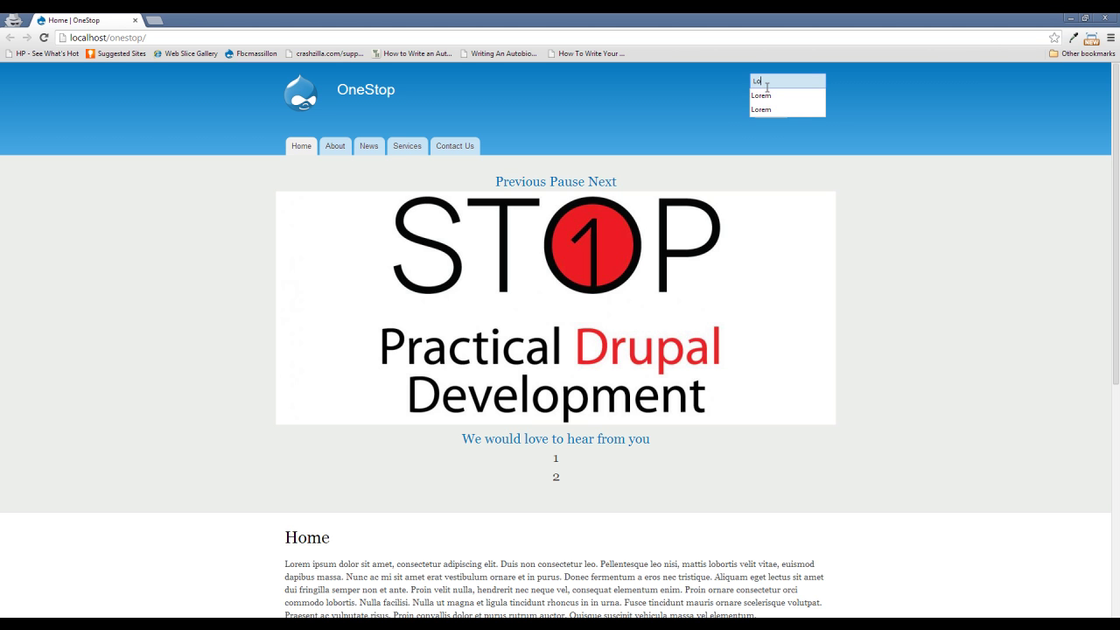
click(772, 99)
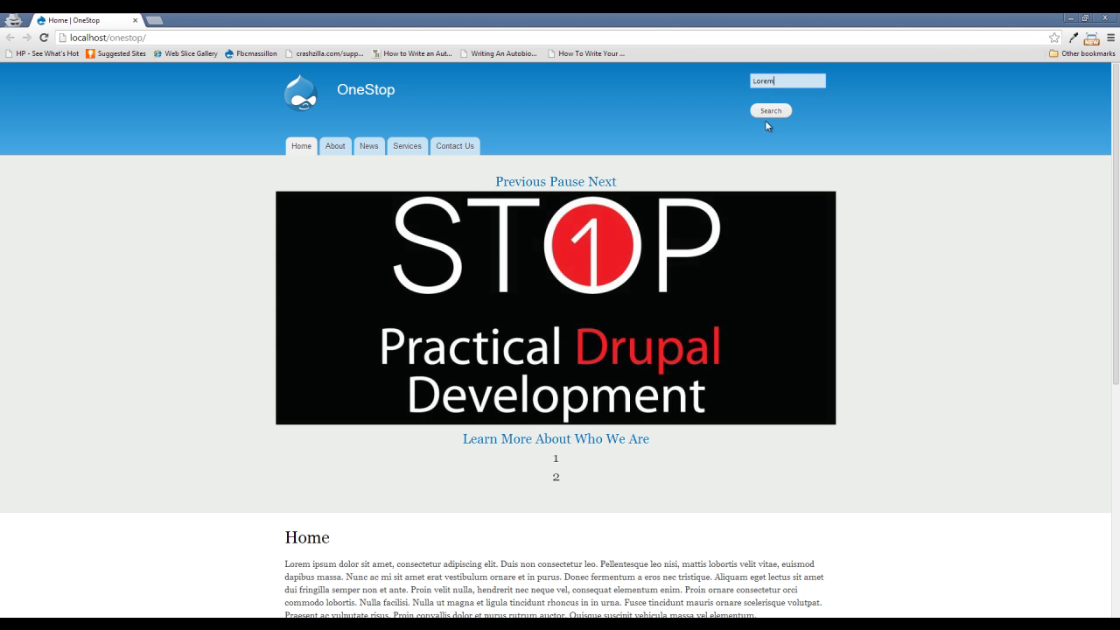
click(770, 112)
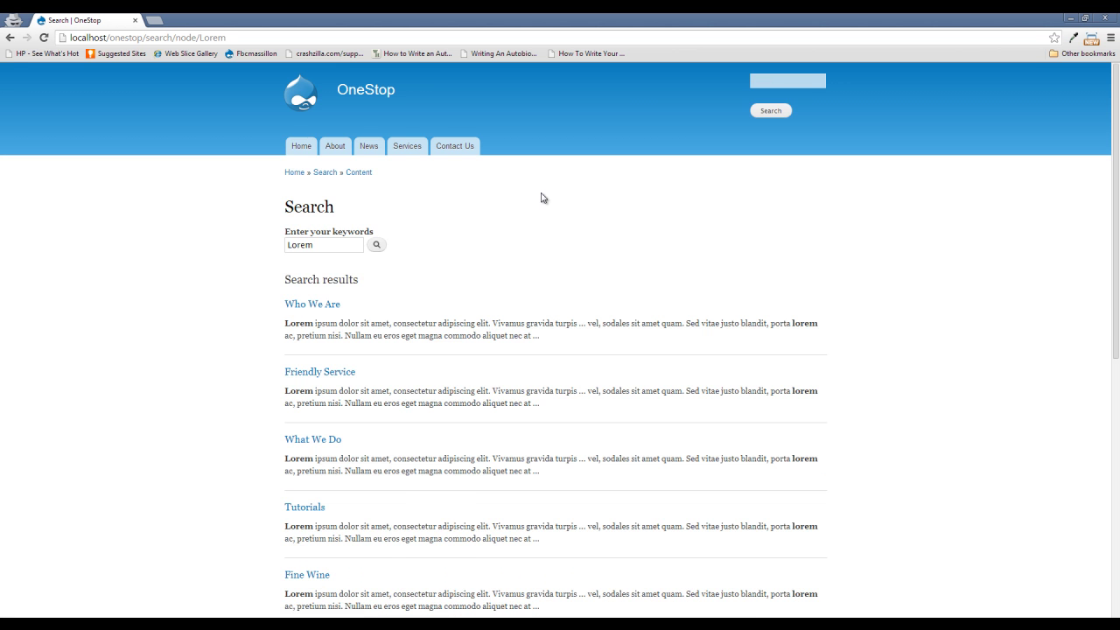
scroll(541, 198, down, 6)
scroll(684, 240, up, 6)
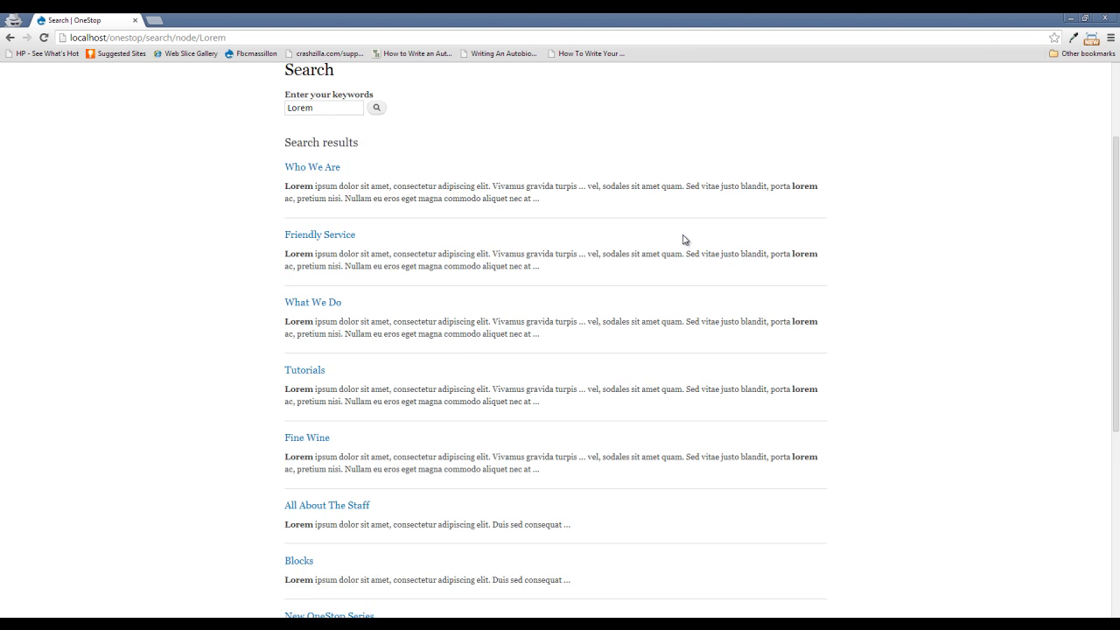
click(375, 94)
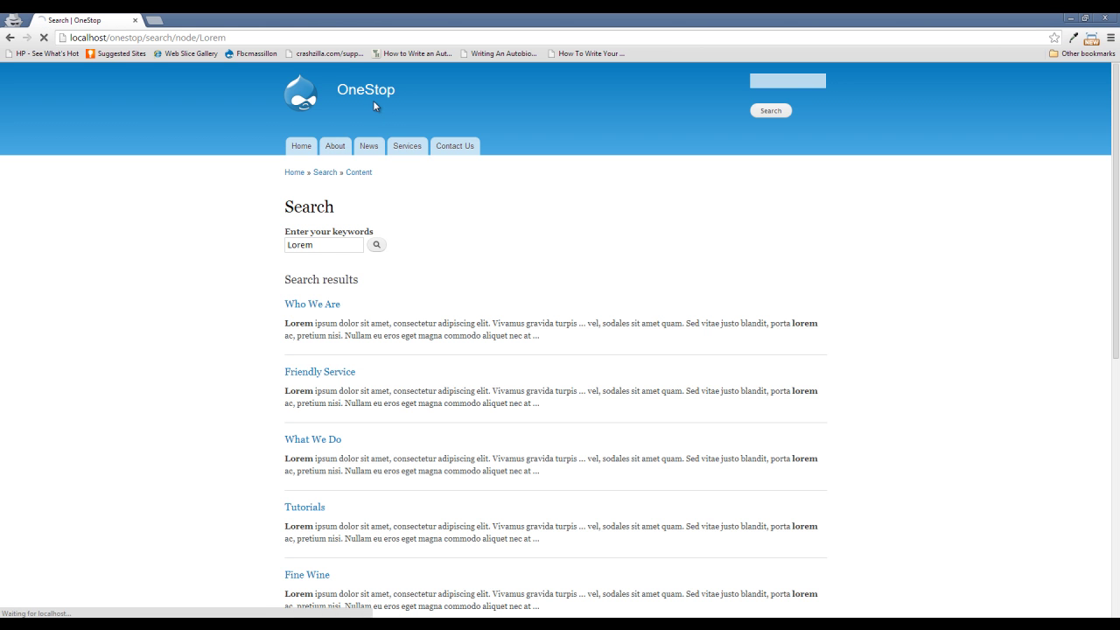